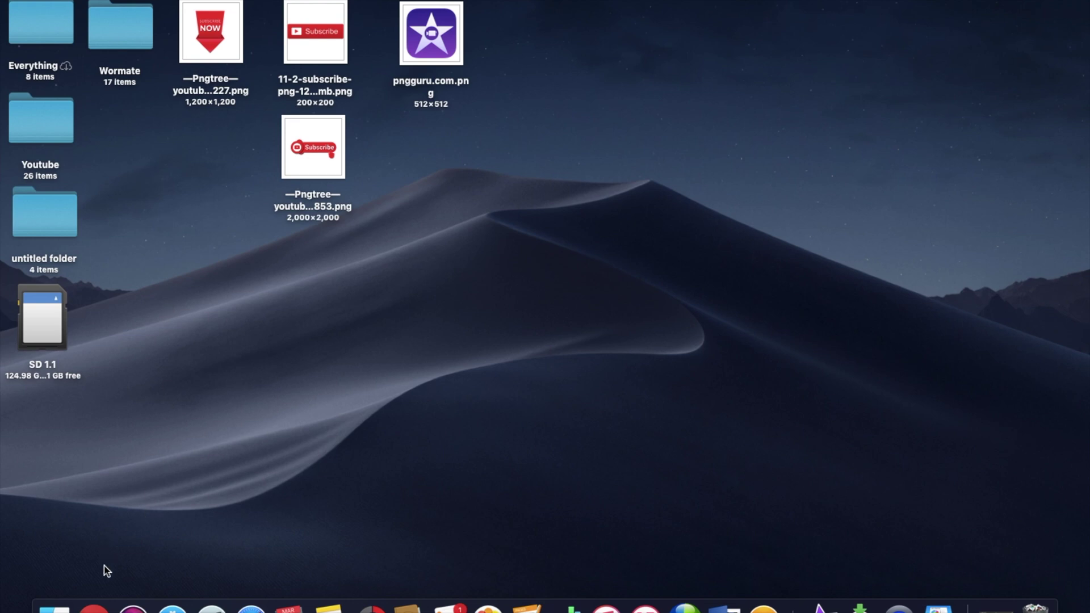
- Open Google Chrome and search Google for 'subscribe png'
click(93, 608)
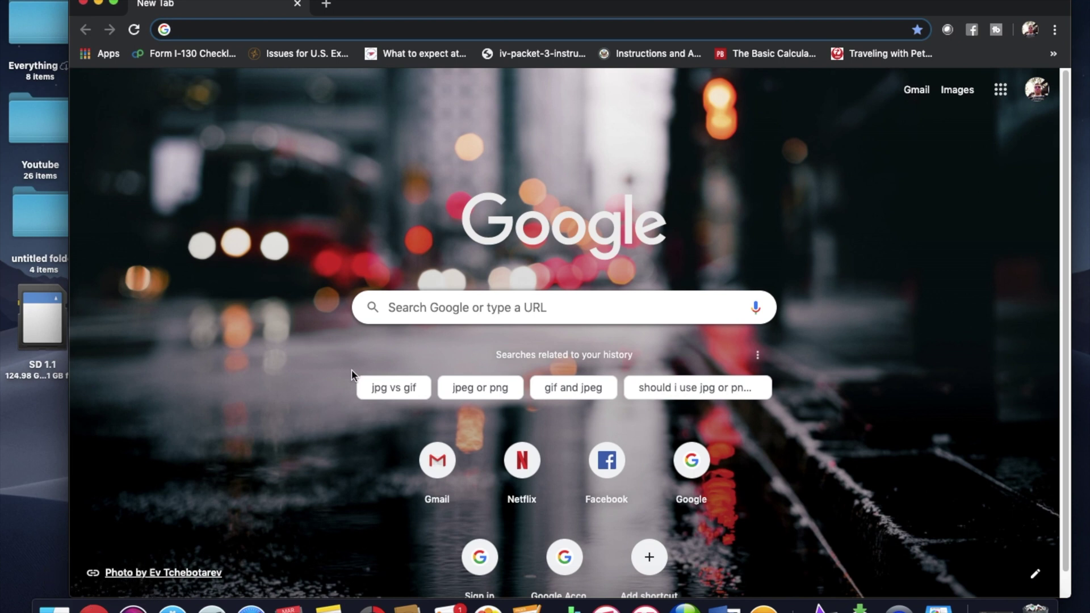
click(406, 306)
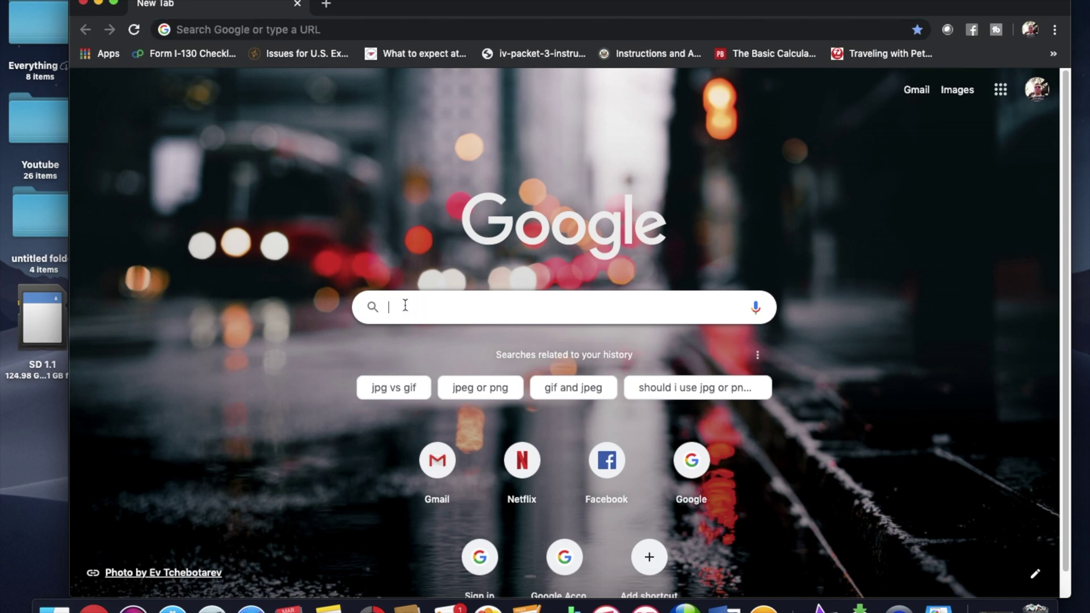
text(Su)
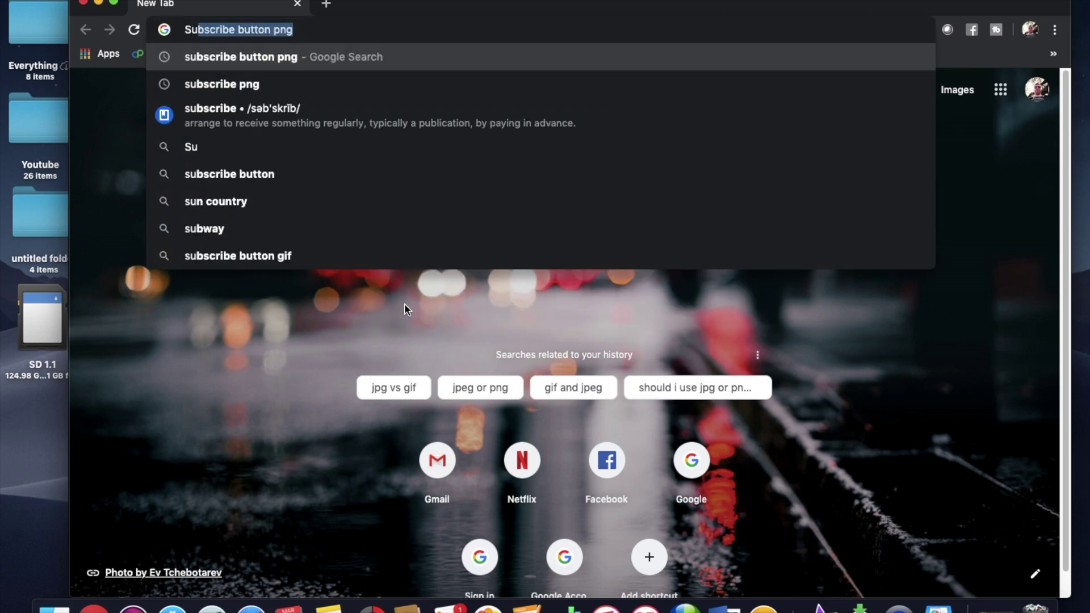
text(sc)
key(BackSpace)
key(BackSpace)
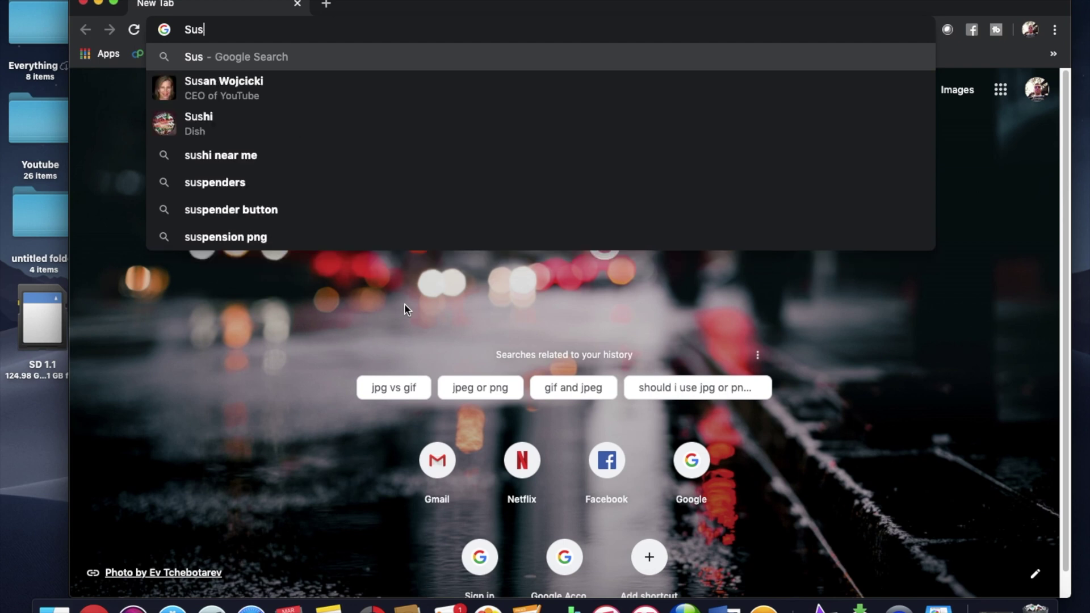
text(bscribe )
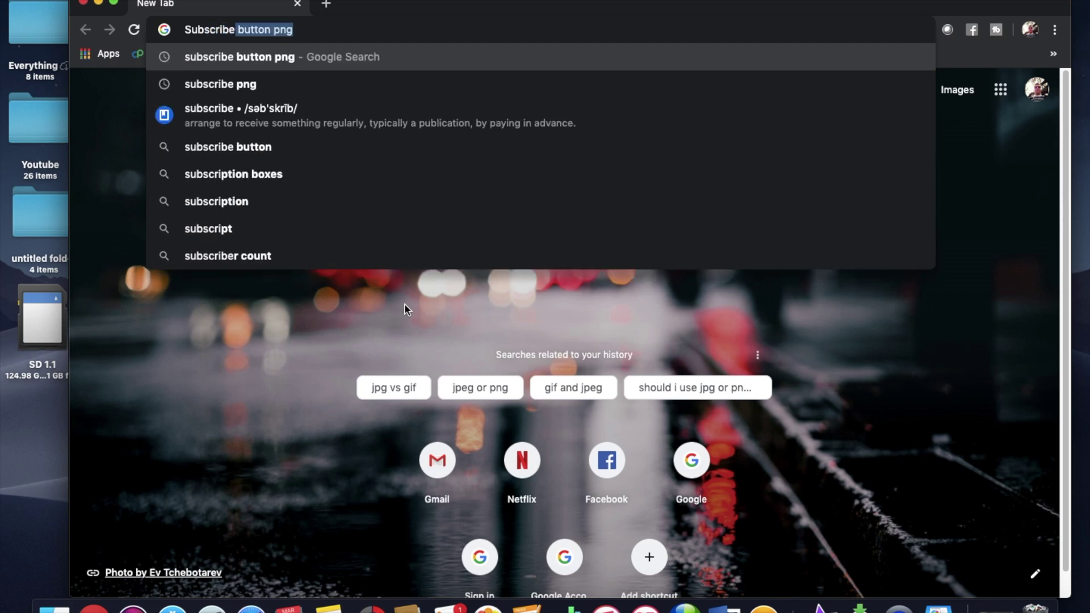
text(png)
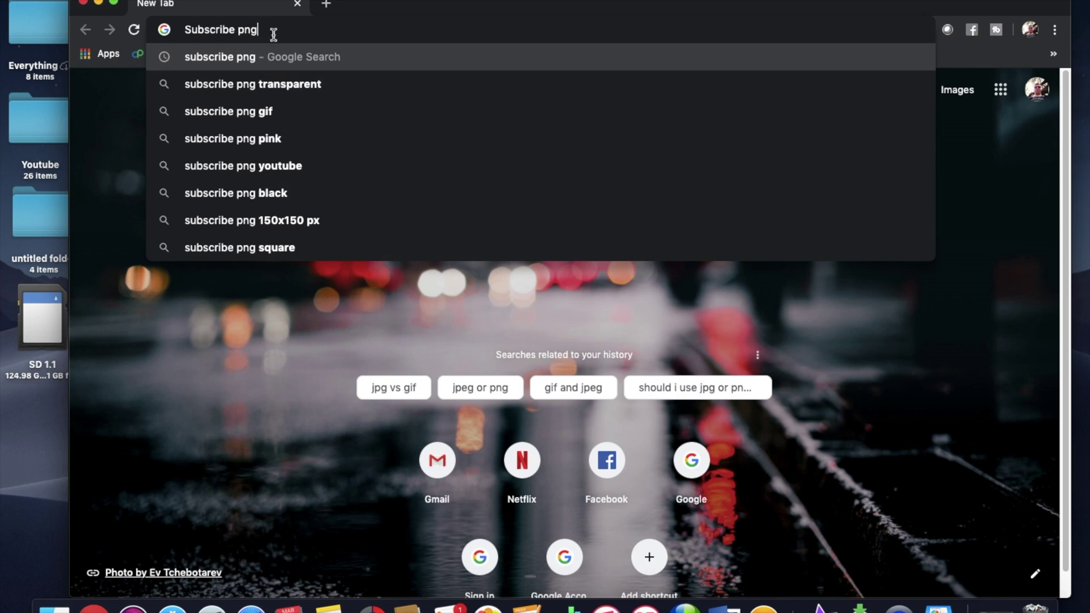
key(Return)
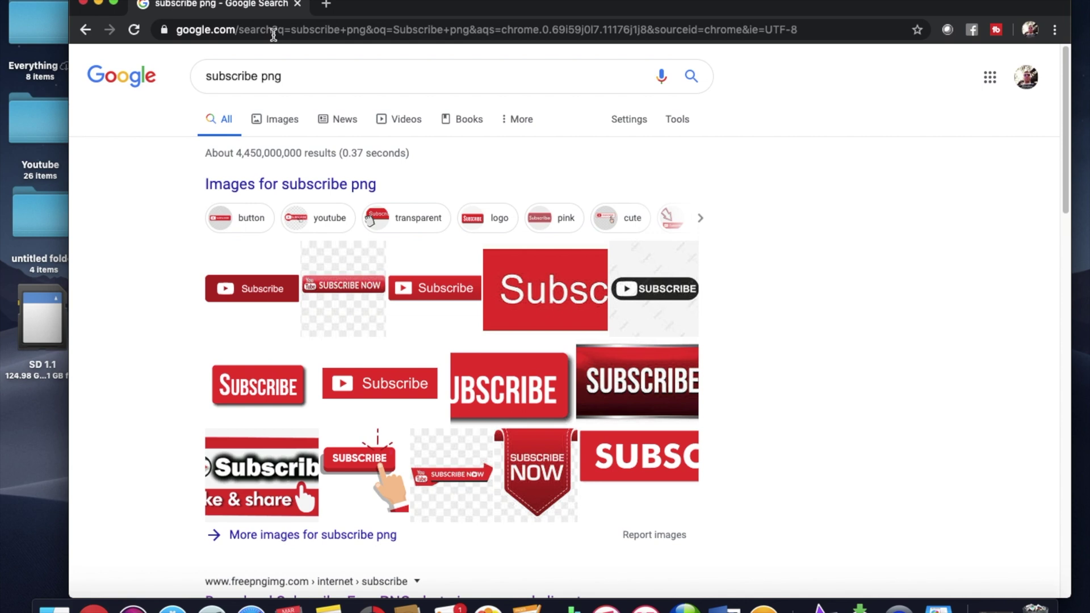
- Scroll the results and open the freepngimg.com 'Top Subscribe PNG Images' page
scroll(319, 262, down, 2)
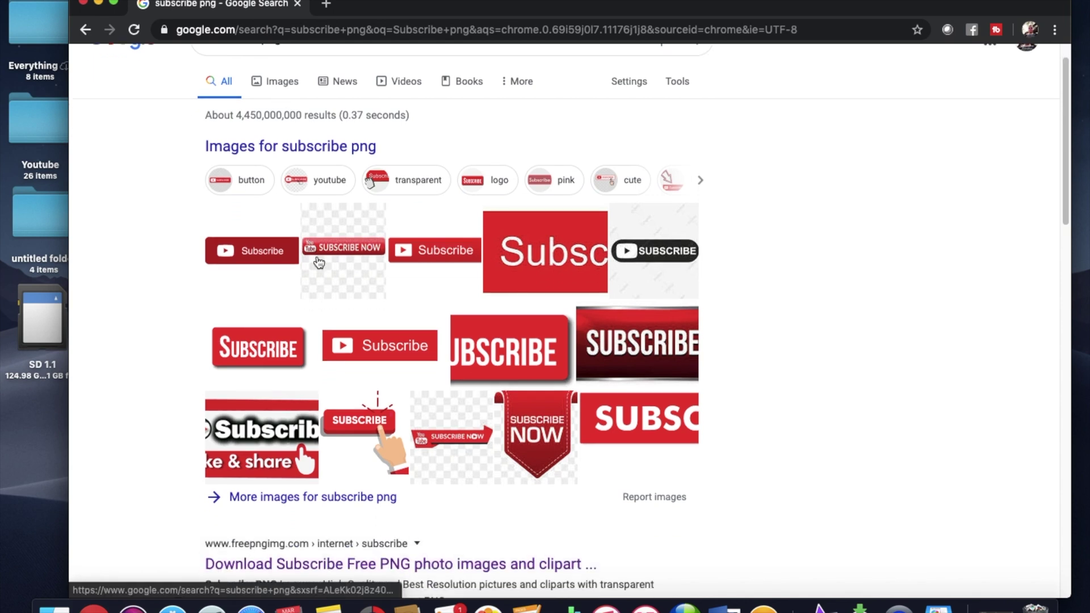
scroll(319, 262, down, 2)
scroll(319, 262, up, 2)
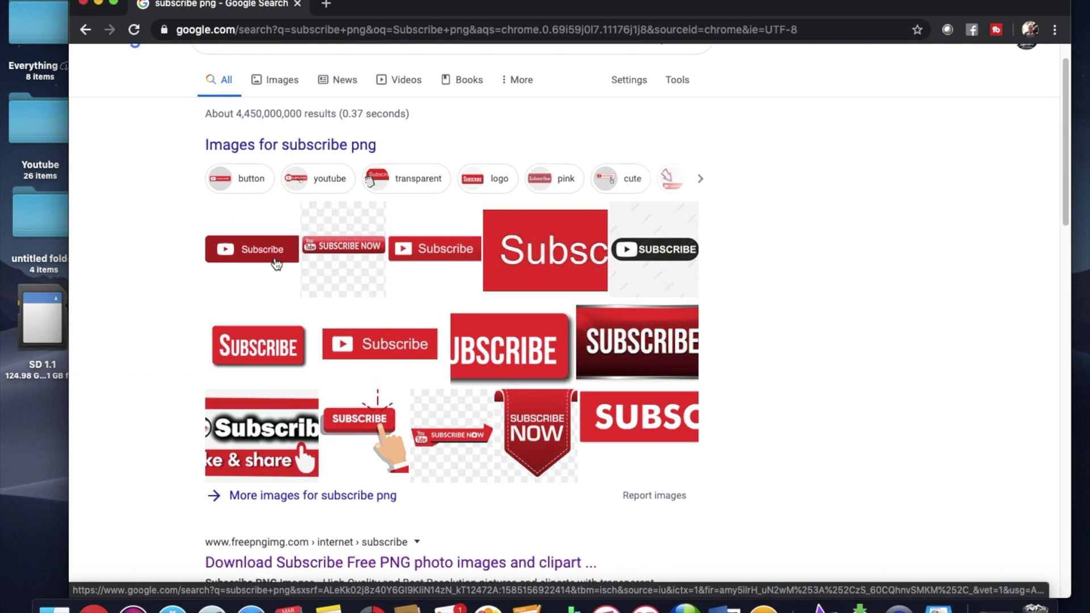
scroll(507, 277, down, 2)
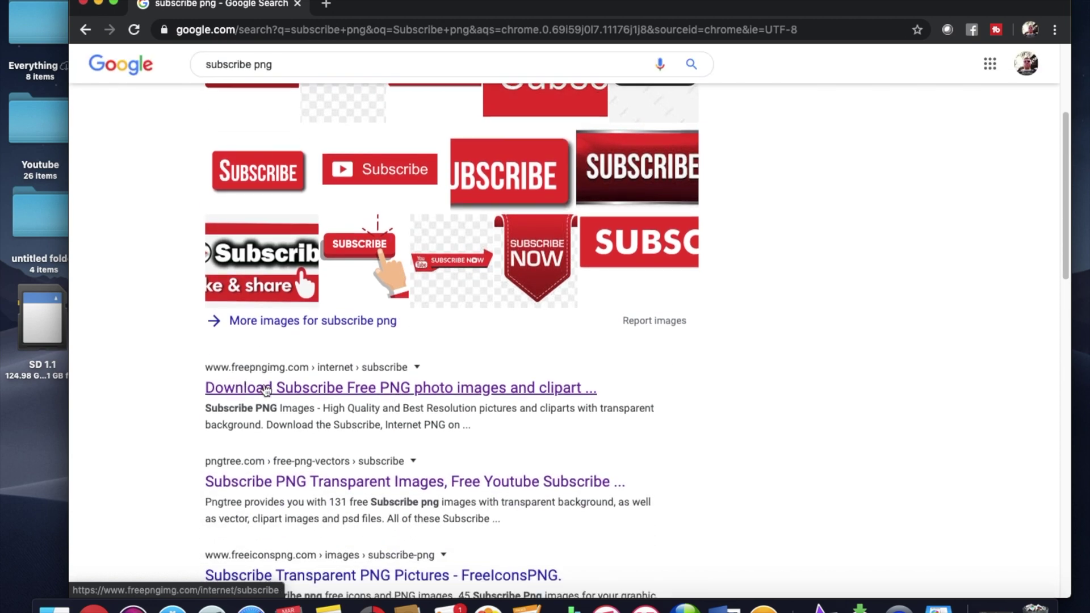
click(263, 386)
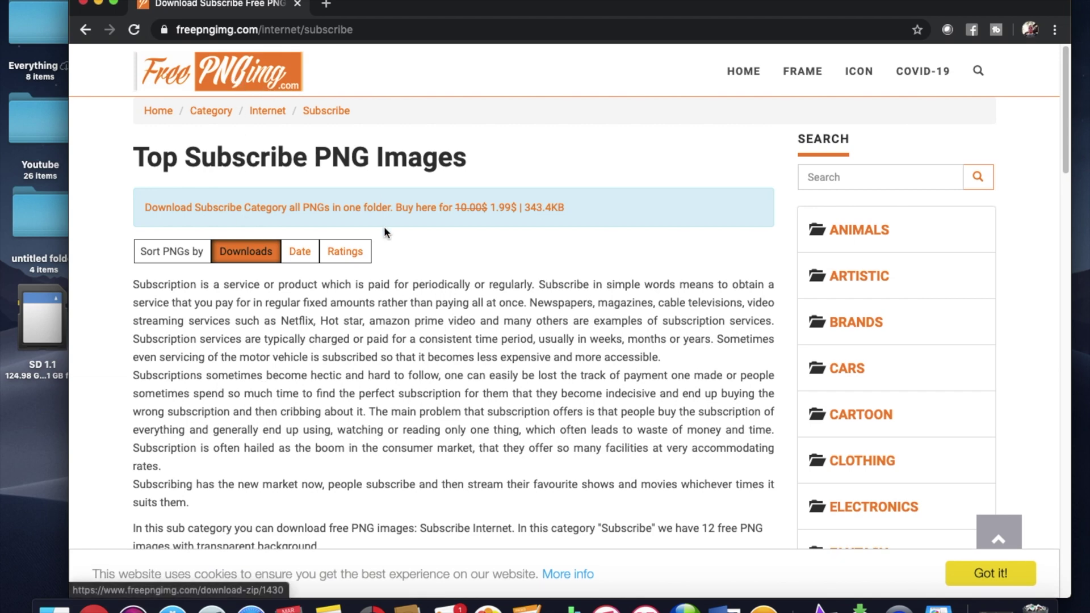
- Browse the Subscribe thumbnails and open the Subscribe Png 5 SUBSCRIBE NOW ribbon download page
scroll(384, 230, down, 5)
scroll(384, 228, down, 3)
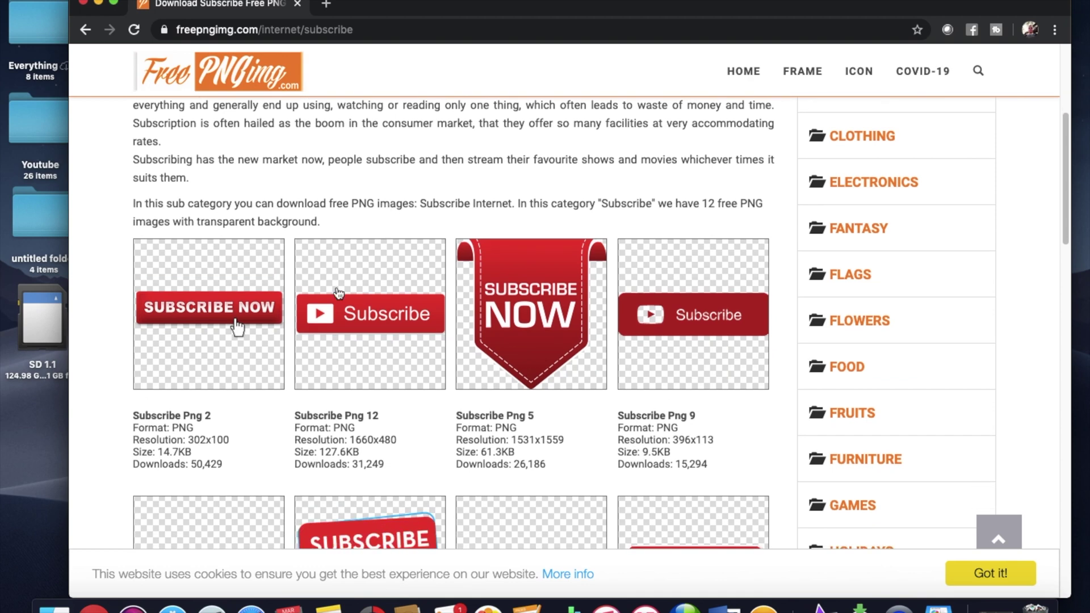
scroll(328, 338, down, 4)
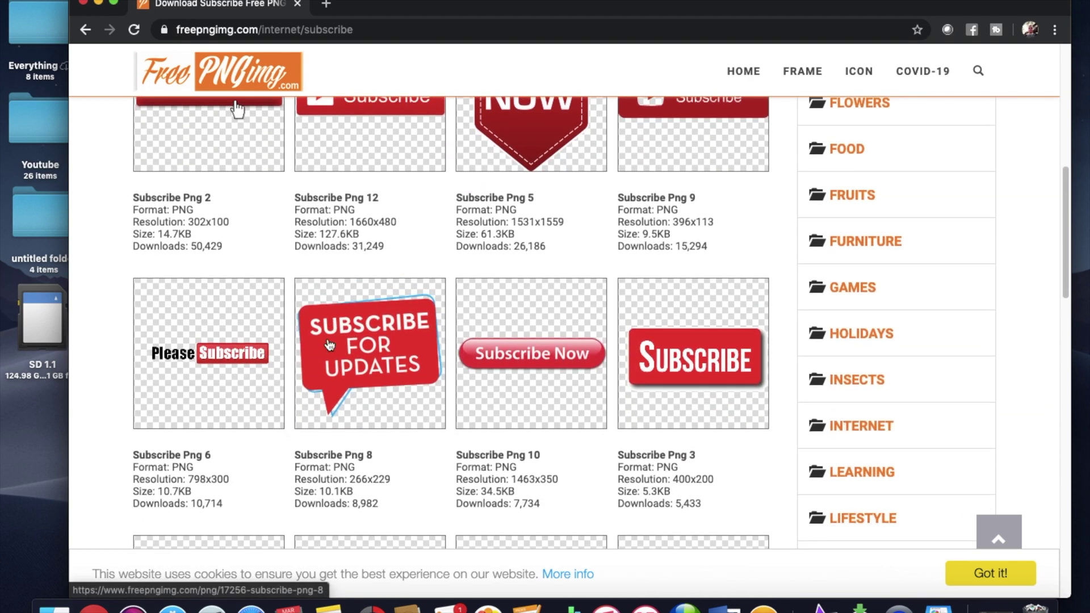
scroll(446, 399, down, 2)
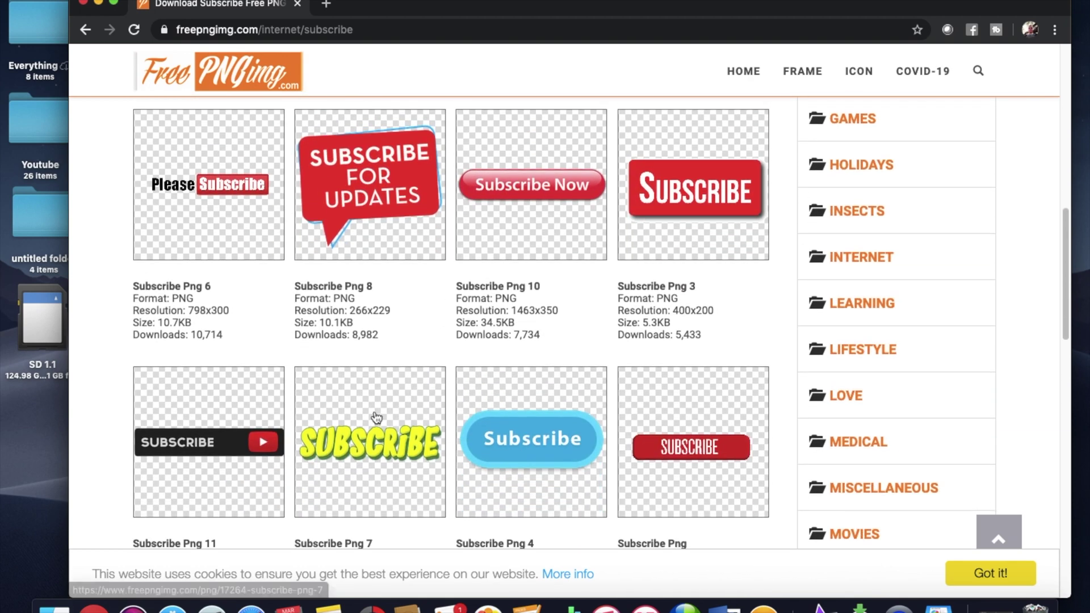
scroll(333, 431, down, 5)
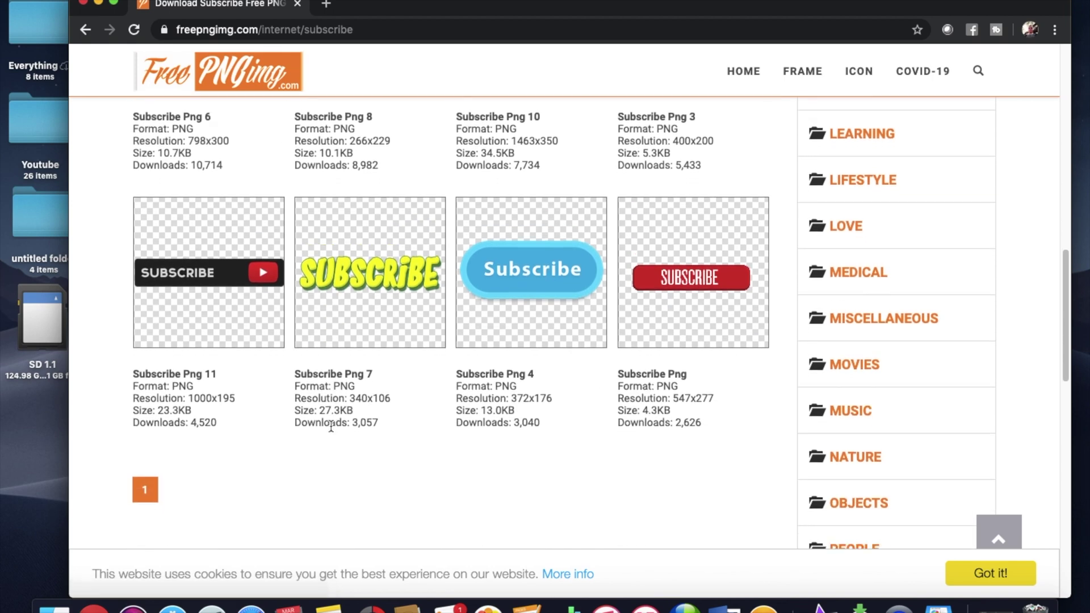
scroll(397, 410, up, 7)
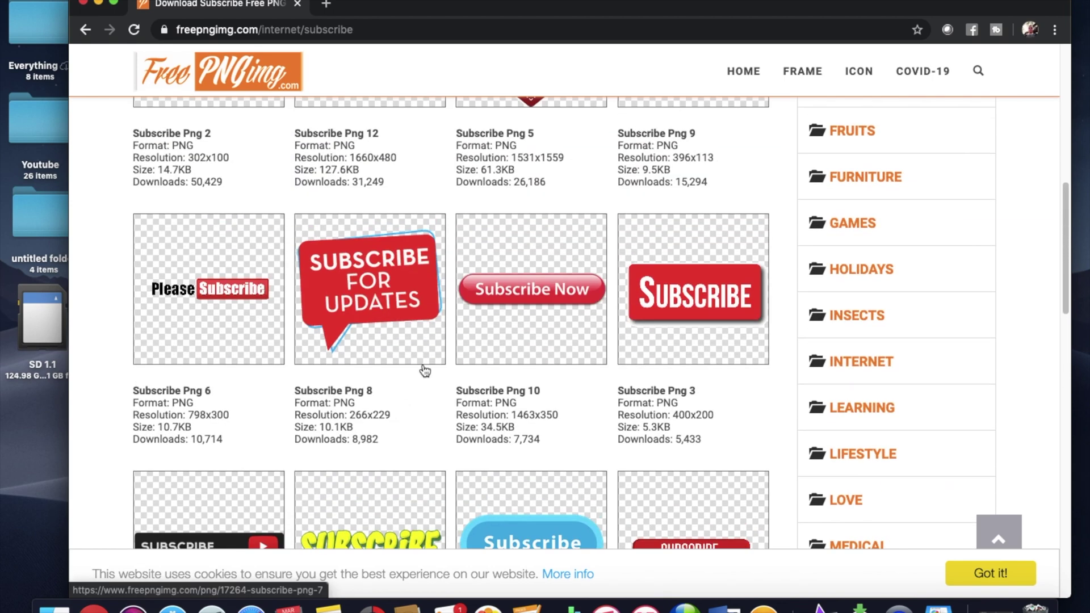
scroll(680, 339, up, 3)
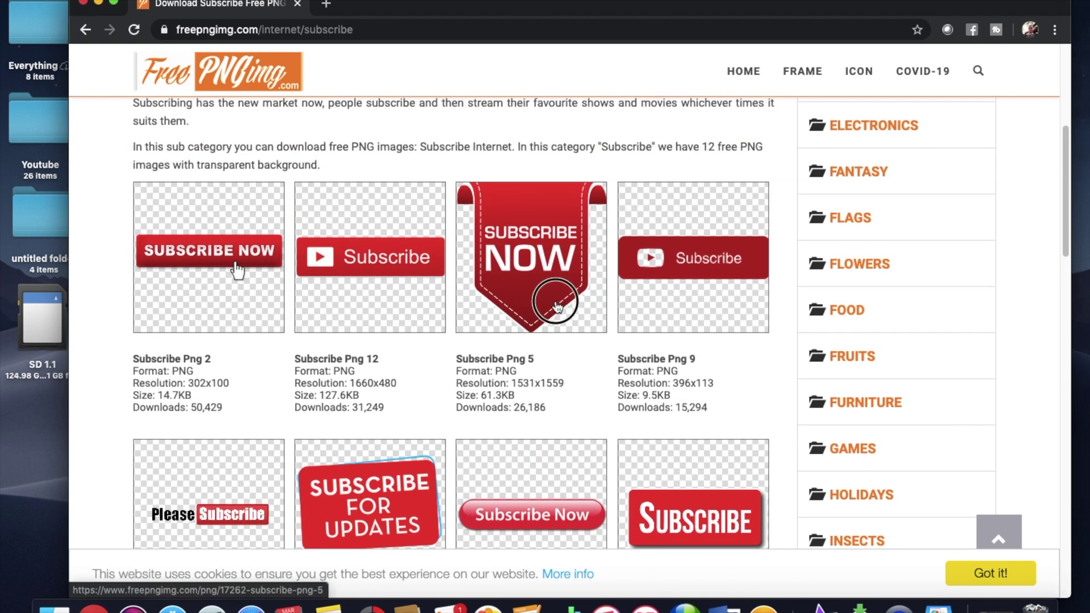
click(557, 305)
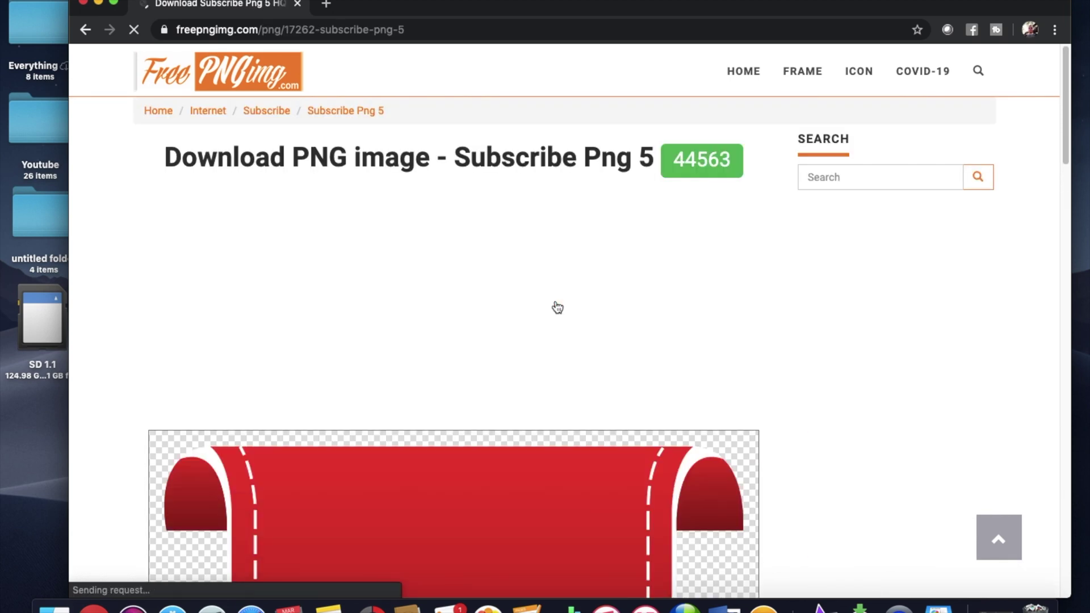
scroll(545, 295, down, 7)
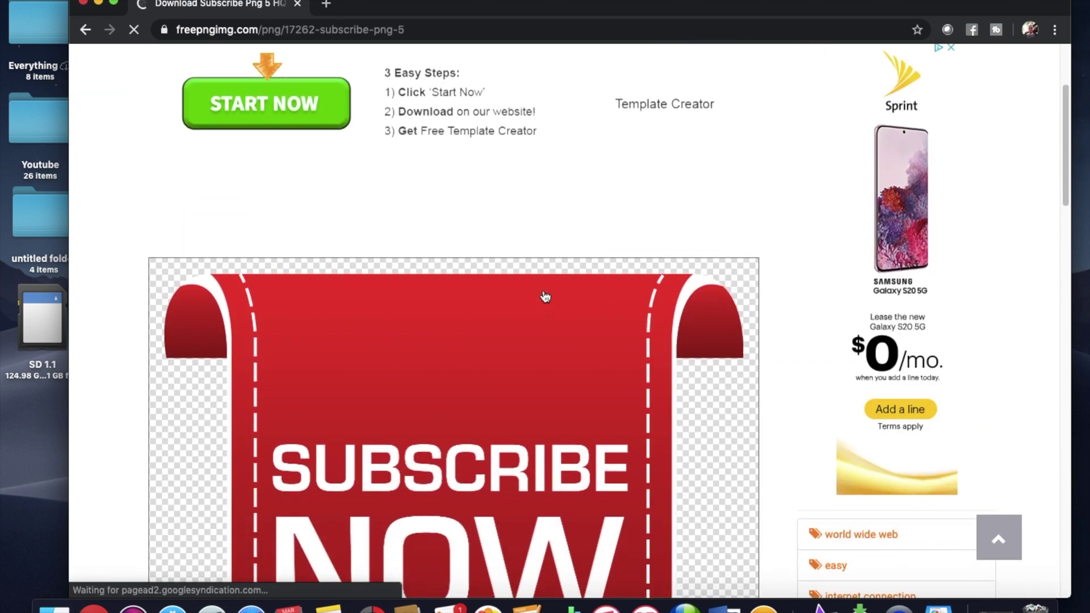
scroll(545, 296, up, 7)
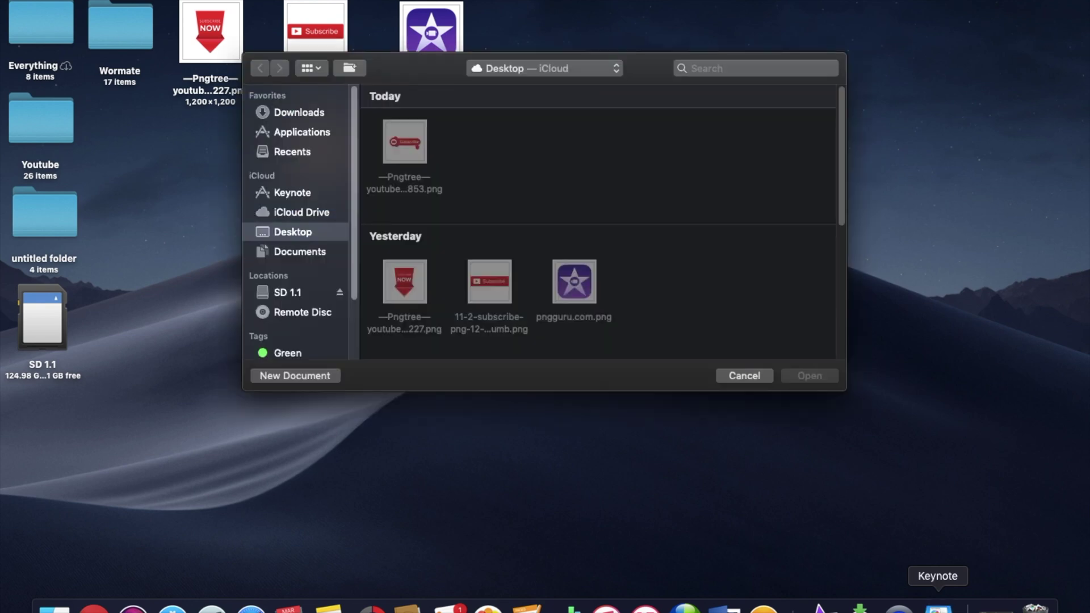
- Start a new Keynote document and pick the White theme
click(324, 378)
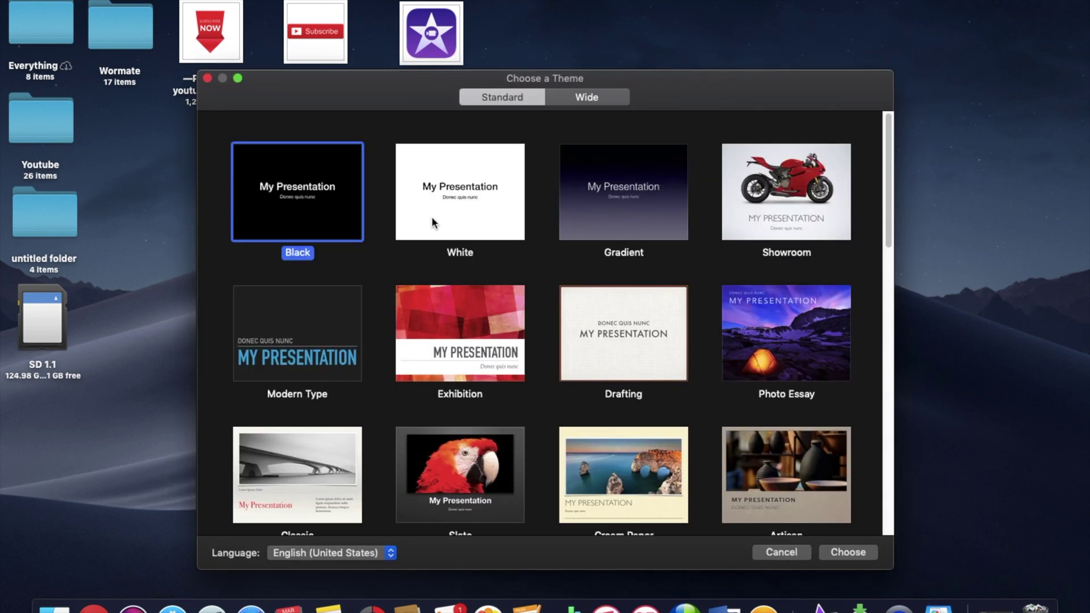
click(434, 222)
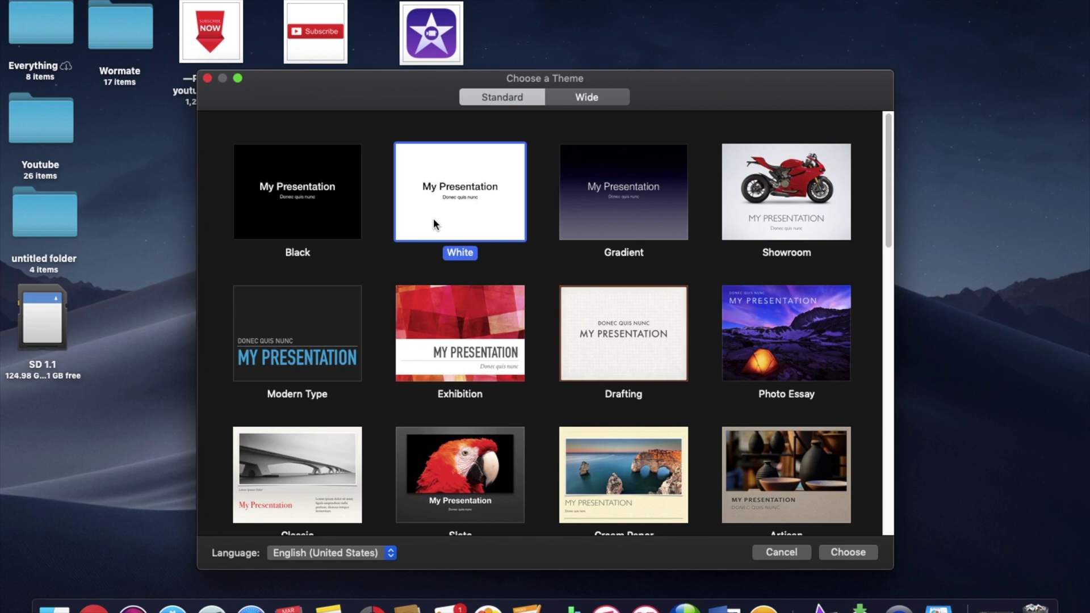
- Create the White-theme presentation and delete its title and body placeholders
double_click(445, 212)
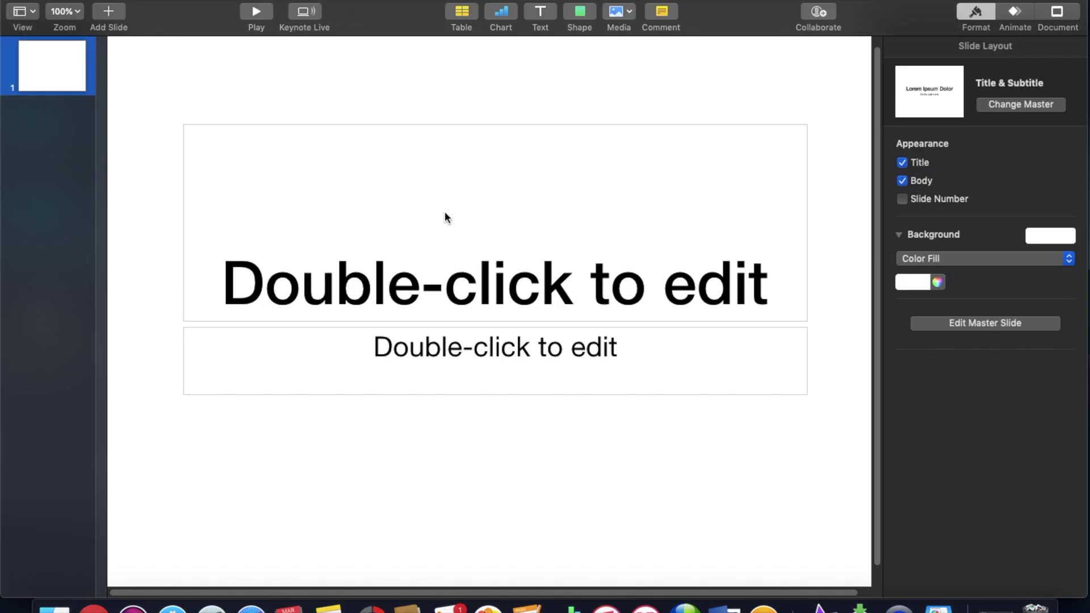
click(468, 305)
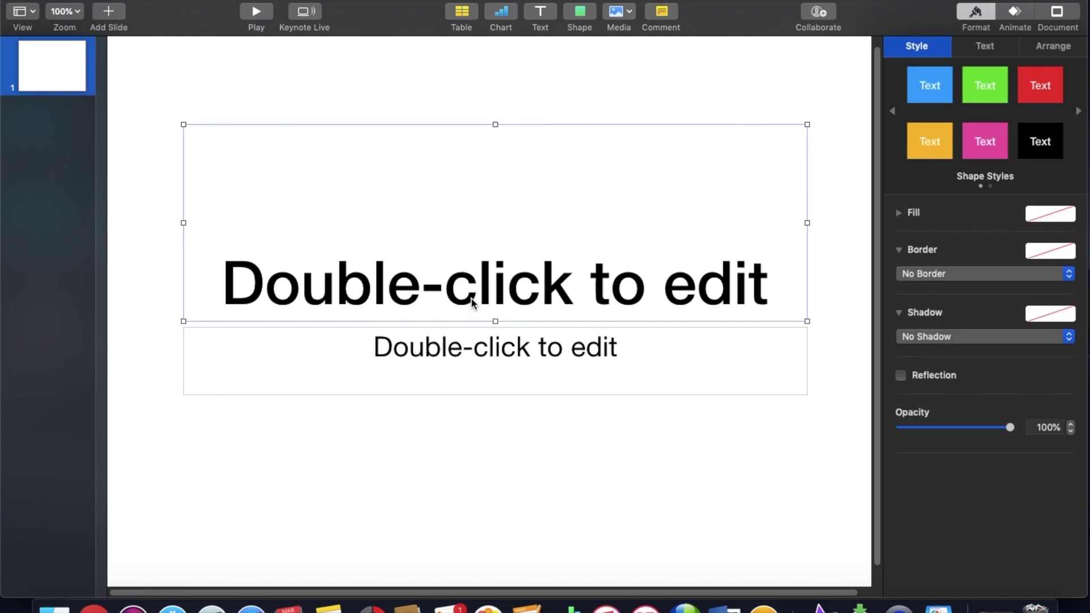
key(BackSpace)
click(476, 336)
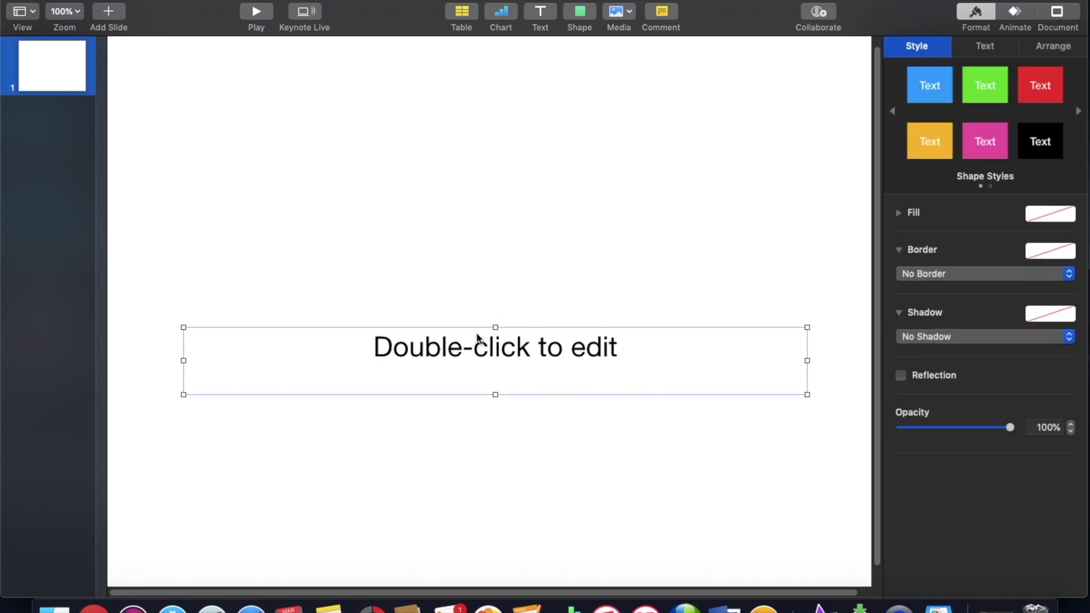
key(BackSpace)
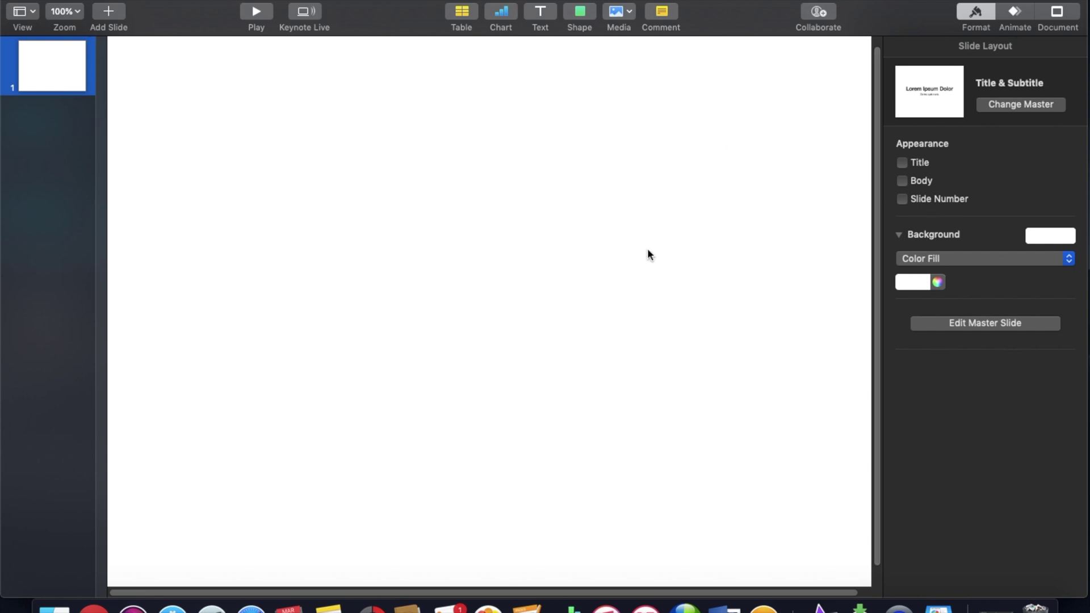
- Set the slide background to a bright green color fill
click(921, 283)
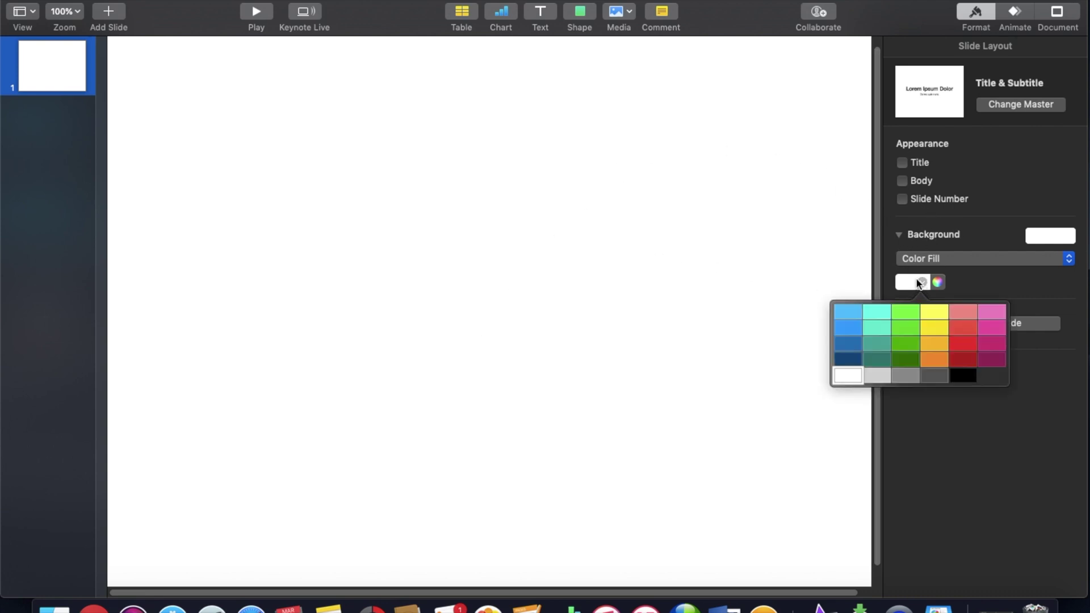
click(904, 344)
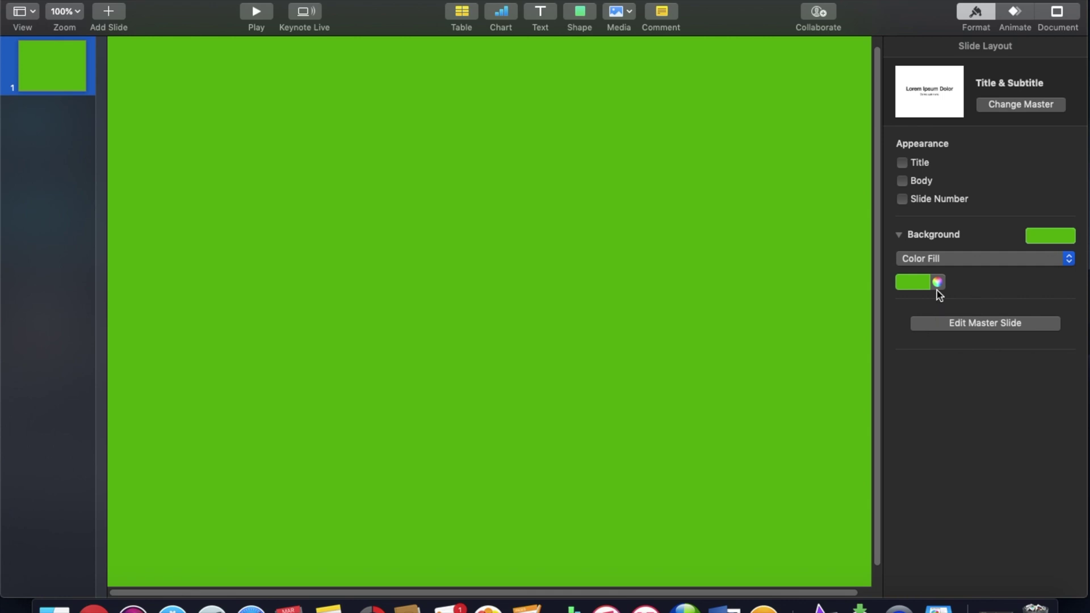
click(922, 284)
click(916, 330)
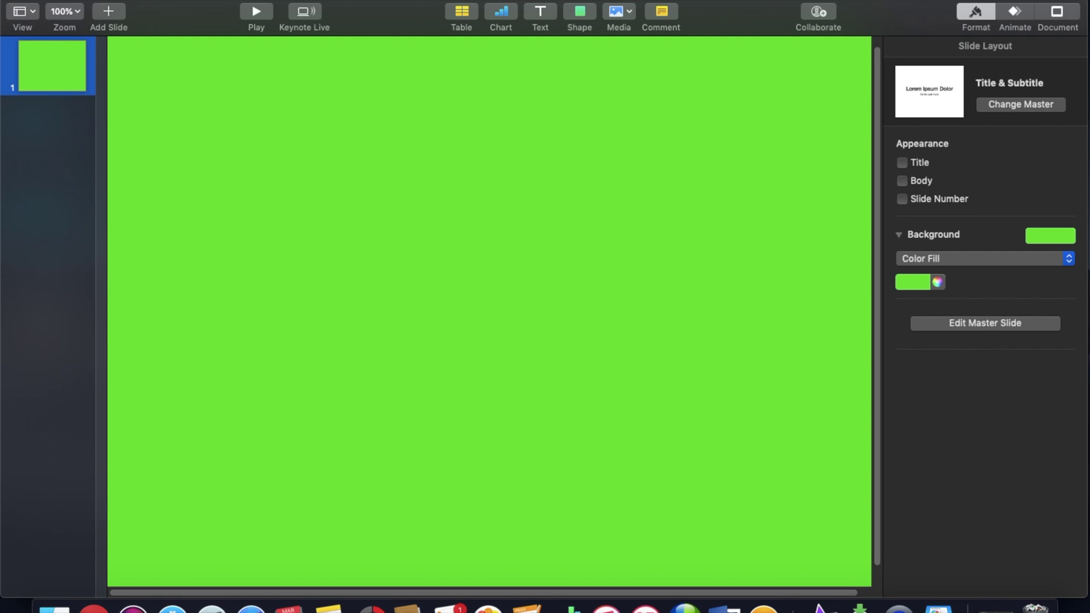
- Exit full screen and drag the Subscribe NOW arrow PNG from the desktop onto the slide
click(44, 17)
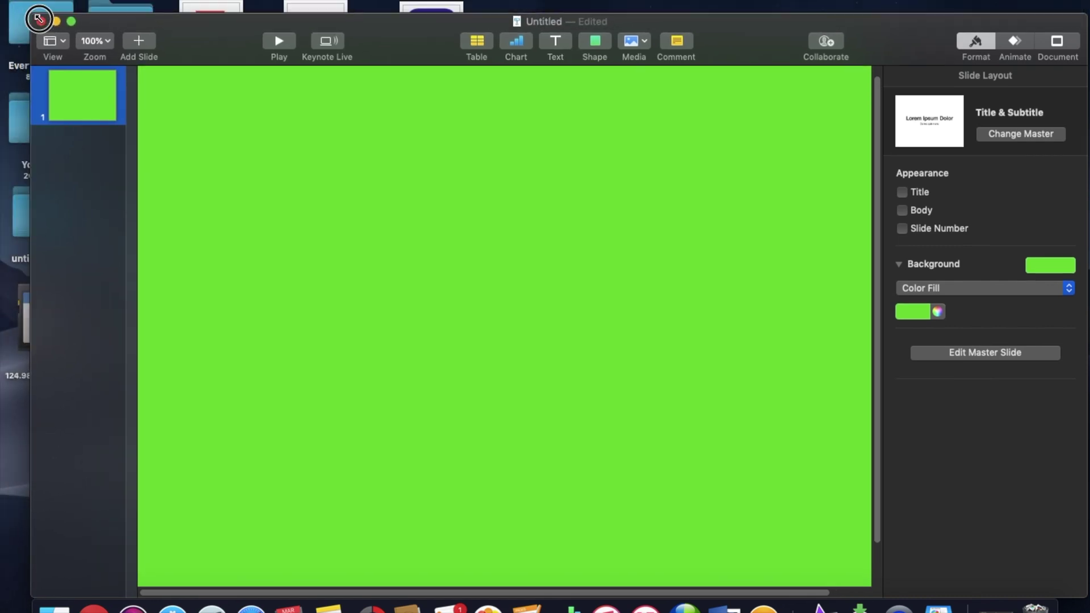
drag(59, 54, 78, 68)
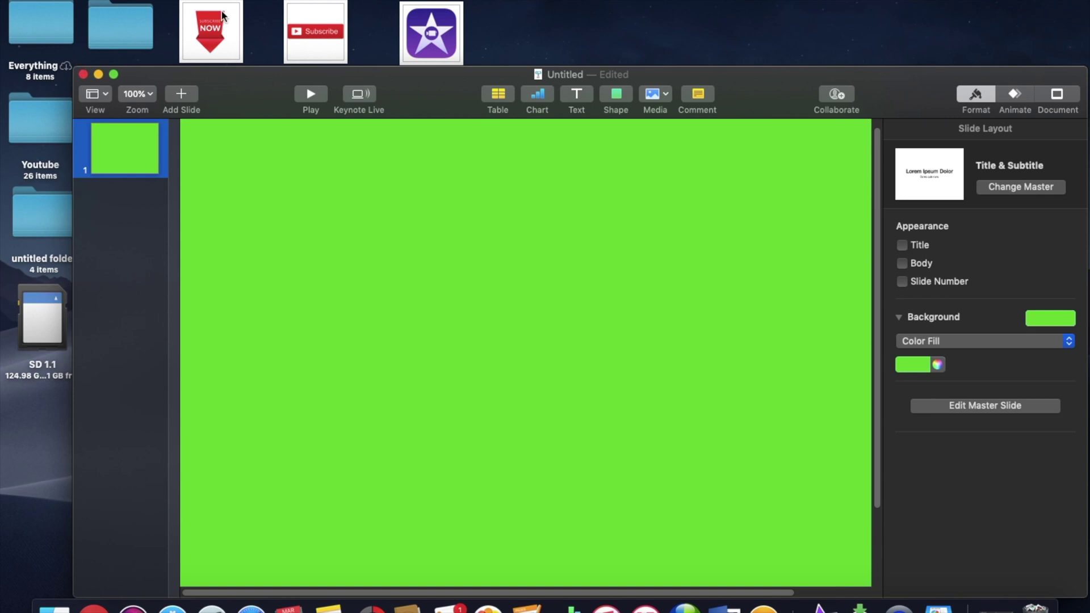
drag(221, 16, 292, 244)
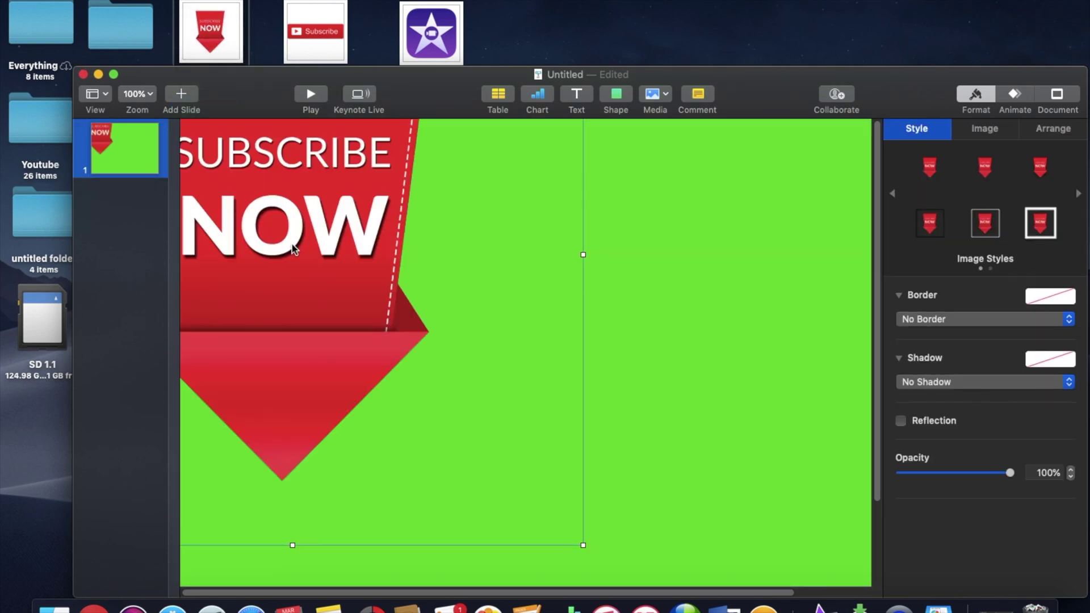
drag(347, 284, 408, 318)
scroll(579, 418, down, 3)
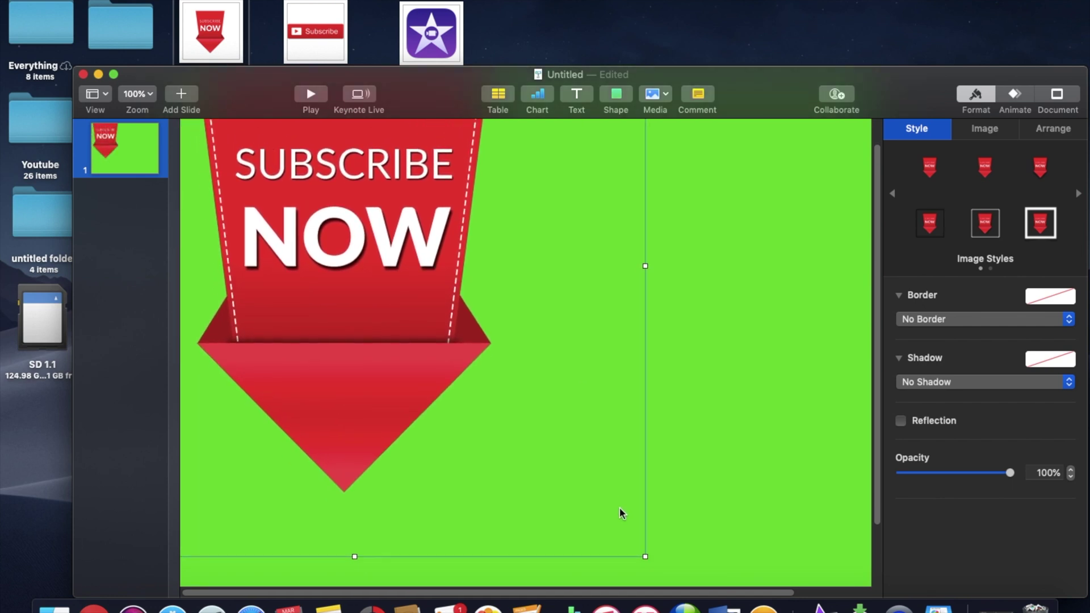
- Shrink the arrow image to about 342 pt and place it near the slide's upper left
drag(646, 556, 425, 364)
drag(238, 246, 302, 304)
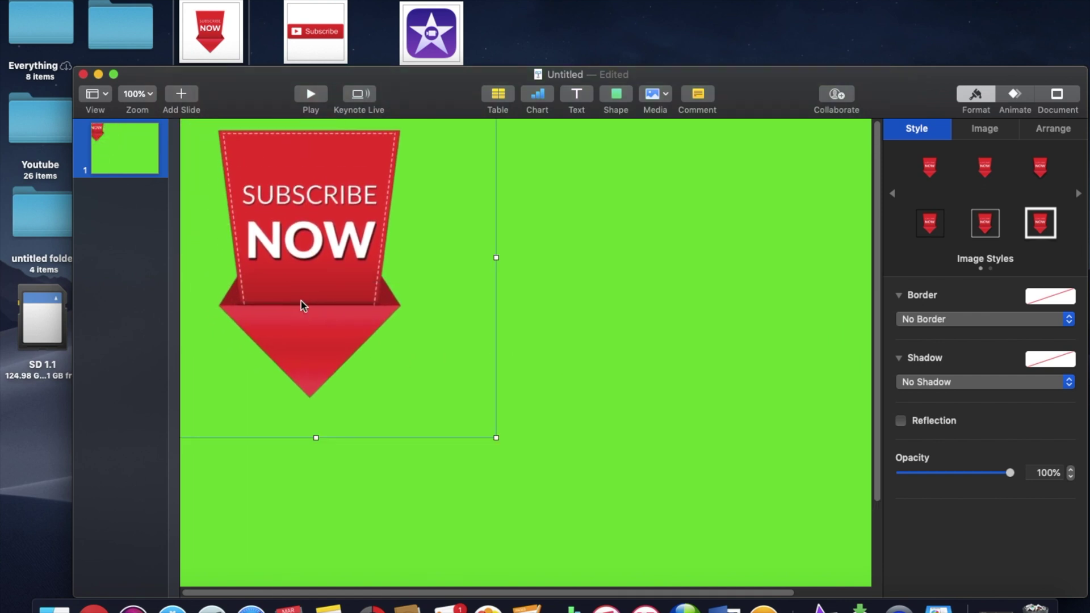
click(500, 444)
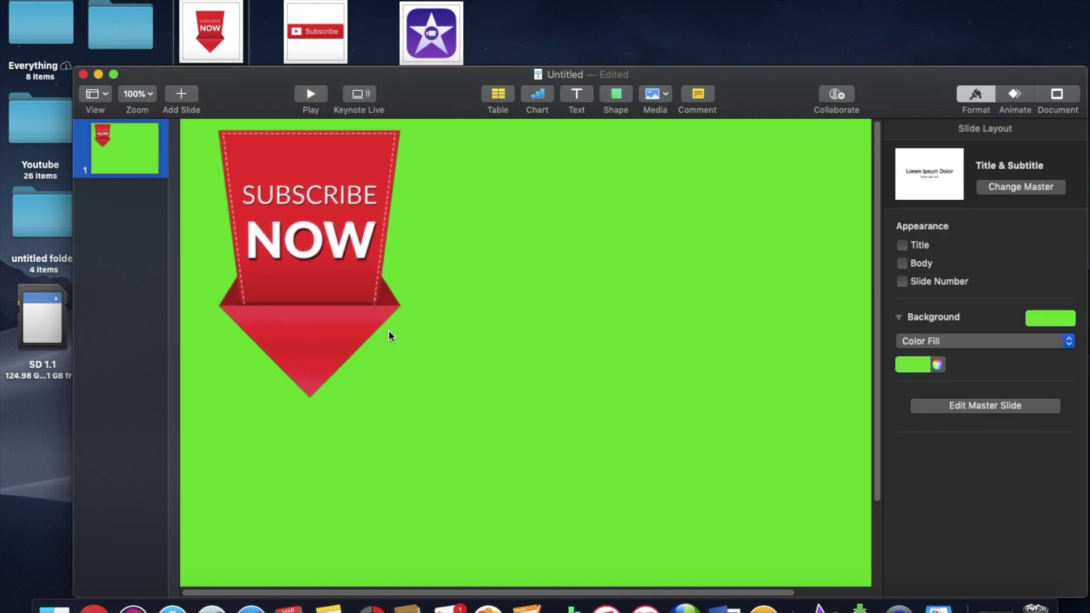
click(346, 303)
drag(496, 438, 287, 304)
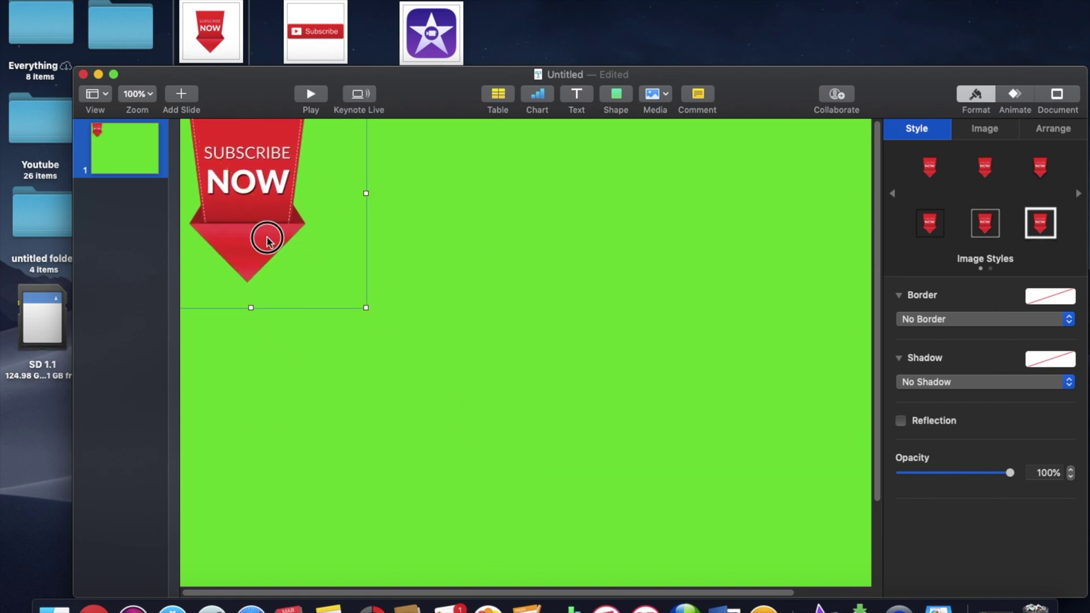
drag(267, 236, 363, 326)
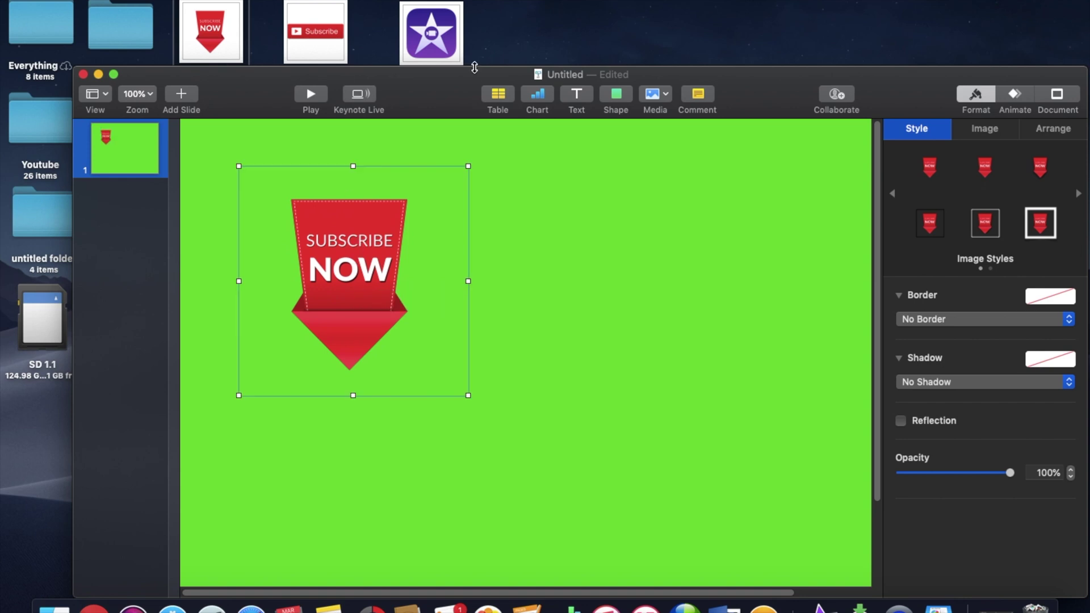
drag(458, 90, 452, 225)
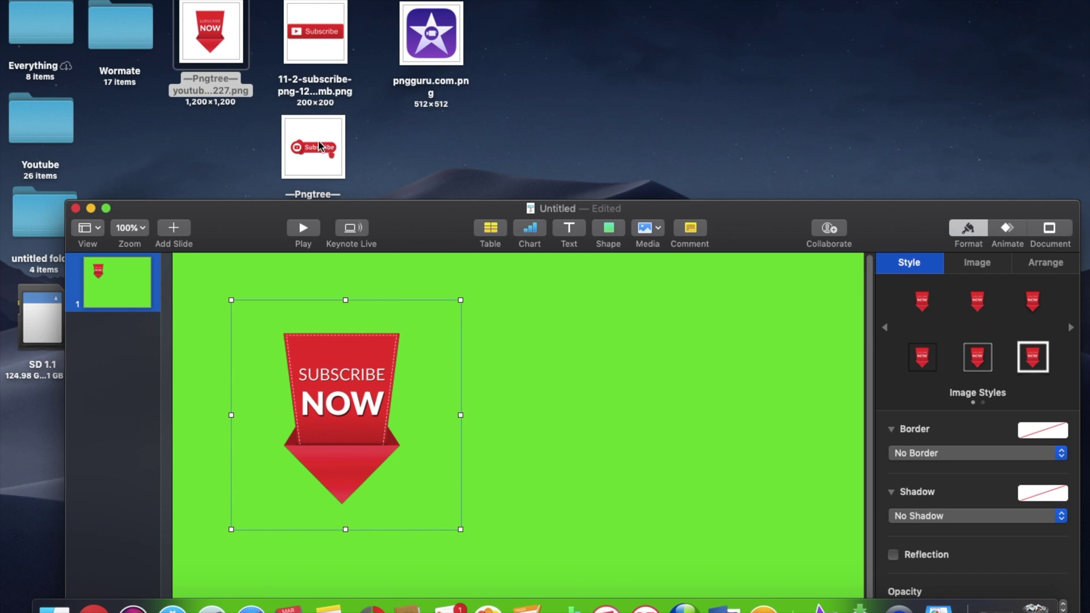
drag(320, 146, 560, 39)
- Drag the red Pngtree Subscribe button image from the desktop onto the slide
click(404, 229)
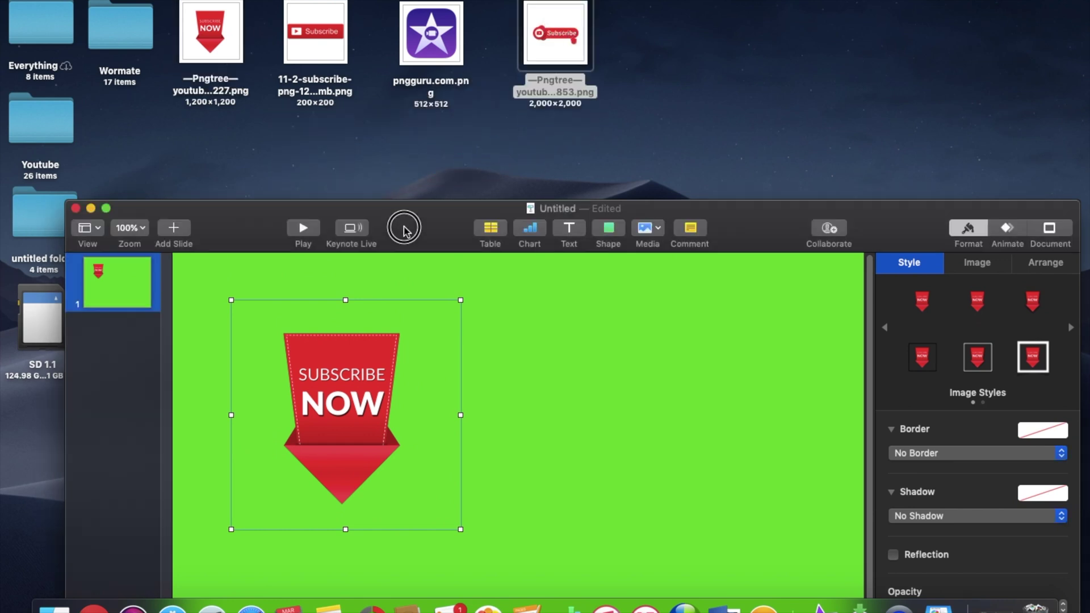
drag(404, 229, 377, 136)
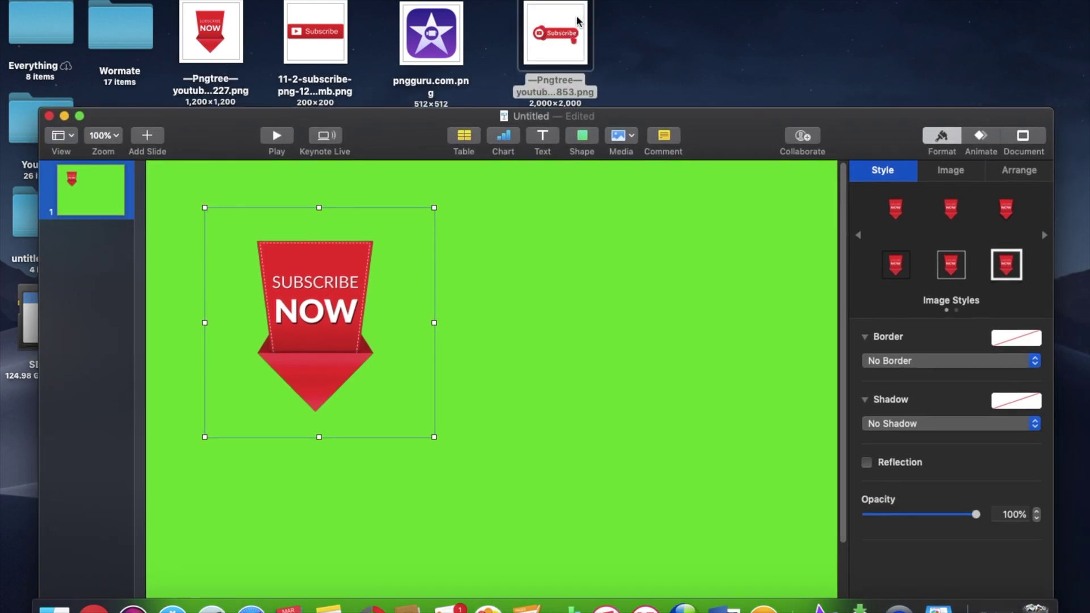
drag(576, 22, 333, 457)
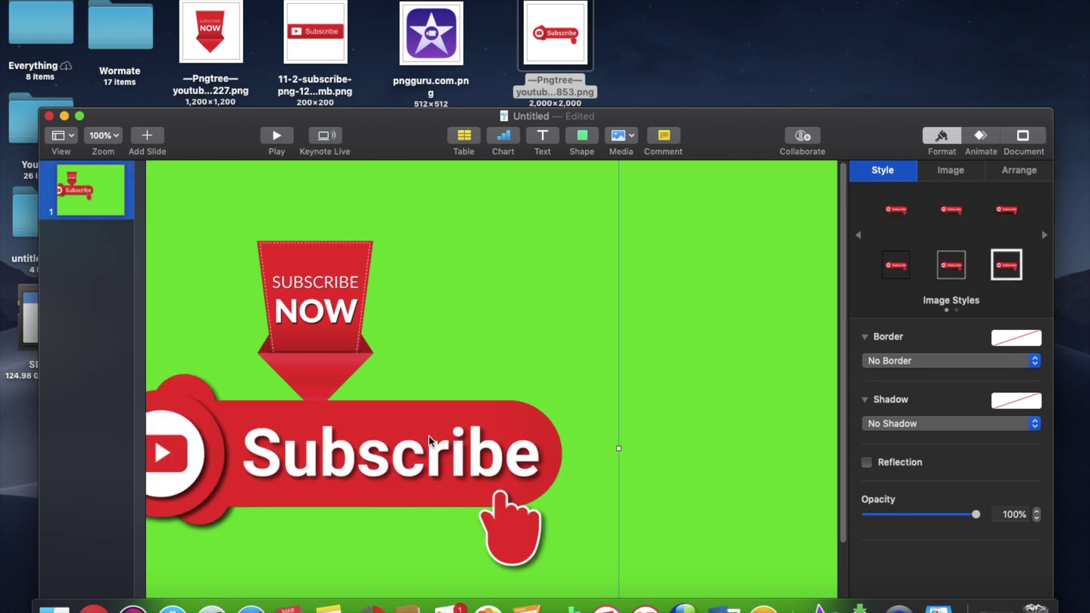
scroll(490, 459, down, 5)
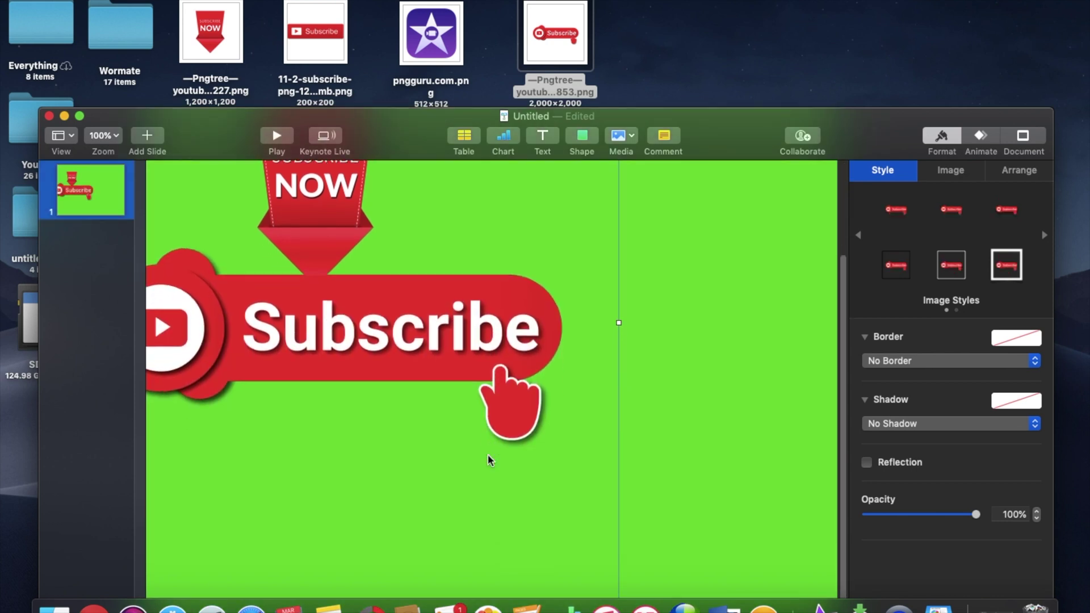
drag(489, 377, 494, 284)
drag(623, 535, 450, 402)
- Resize the Subscribe button to 485 pt and place it below the Subscribe NOW arrow
click(309, 273)
drag(310, 273, 434, 469)
scroll(493, 524, down, 3)
scroll(493, 524, down, 3)
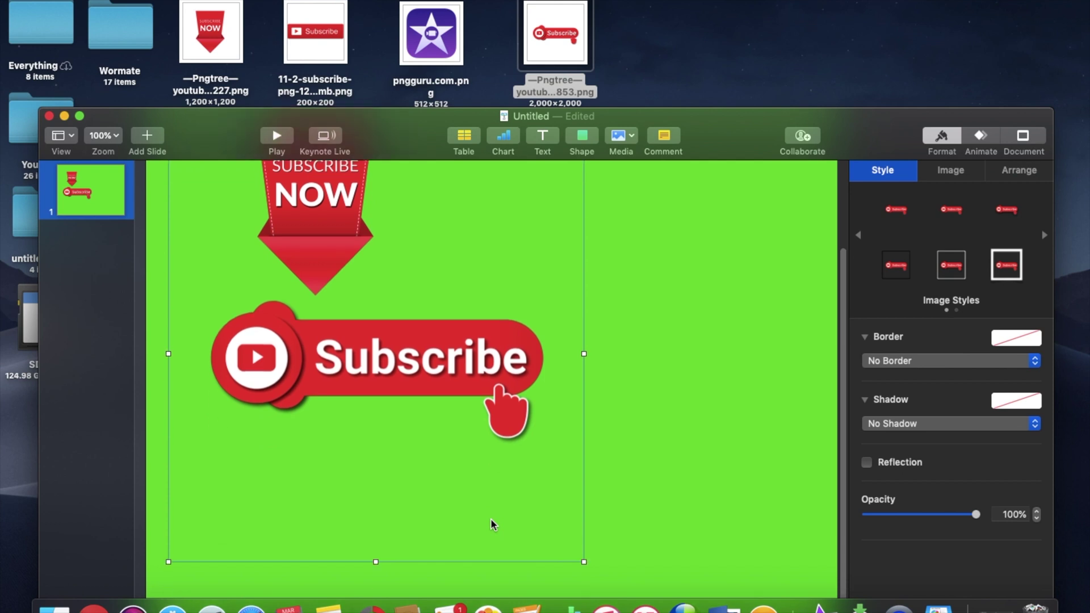
drag(584, 565, 586, 565)
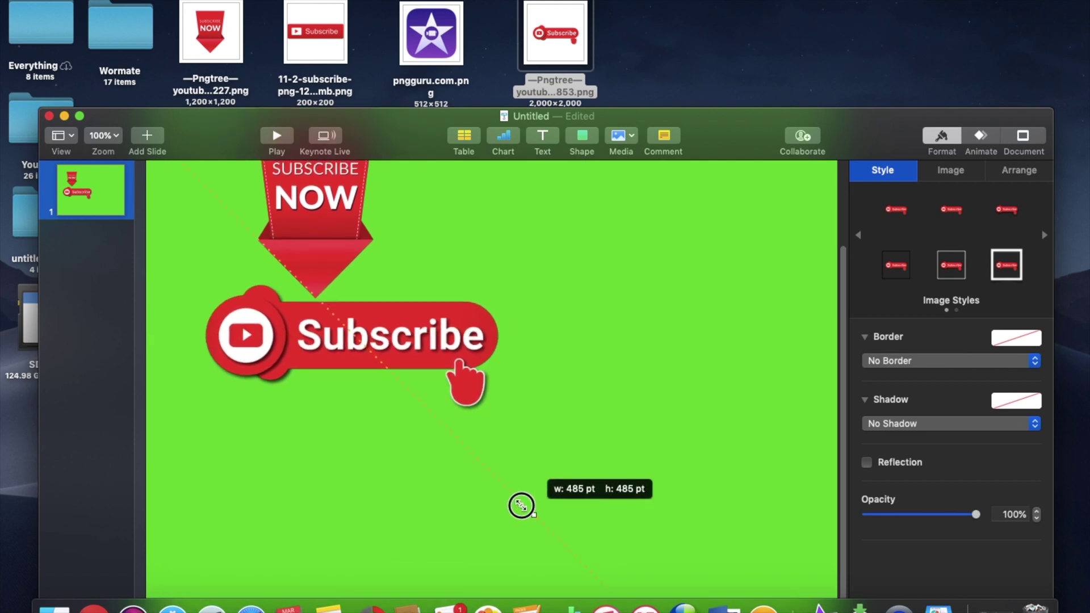
drag(521, 505, 494, 499)
drag(337, 342, 316, 404)
scroll(540, 355, up, 3)
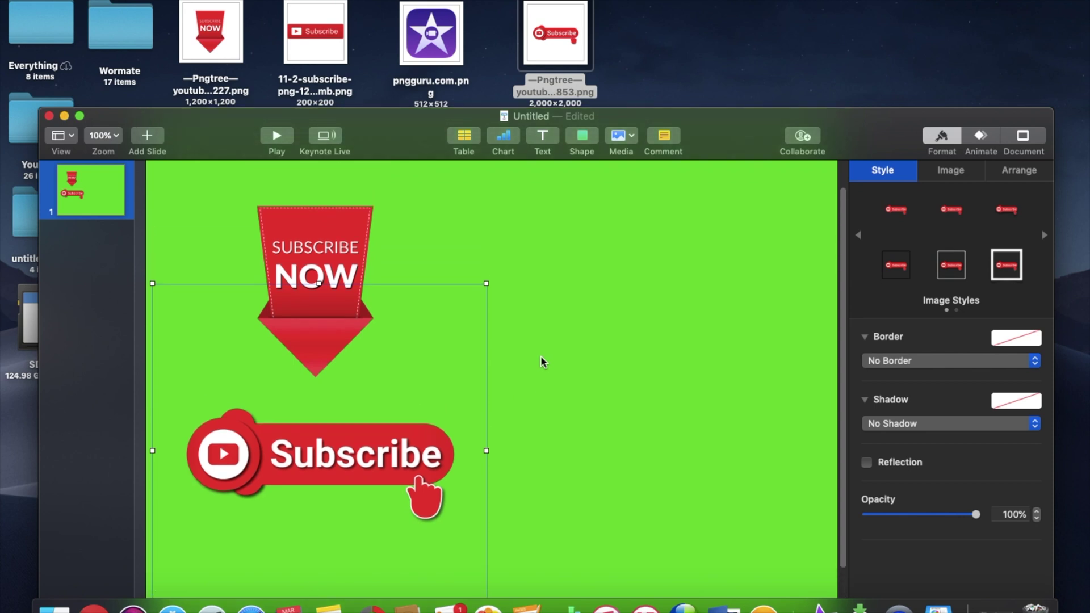
click(350, 463)
click(522, 342)
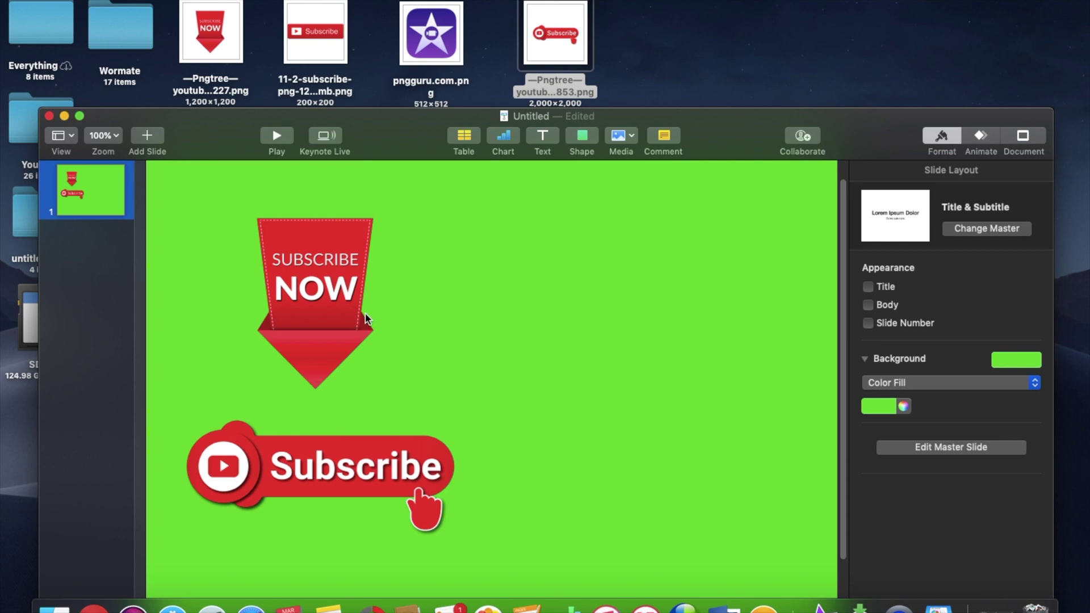
click(348, 318)
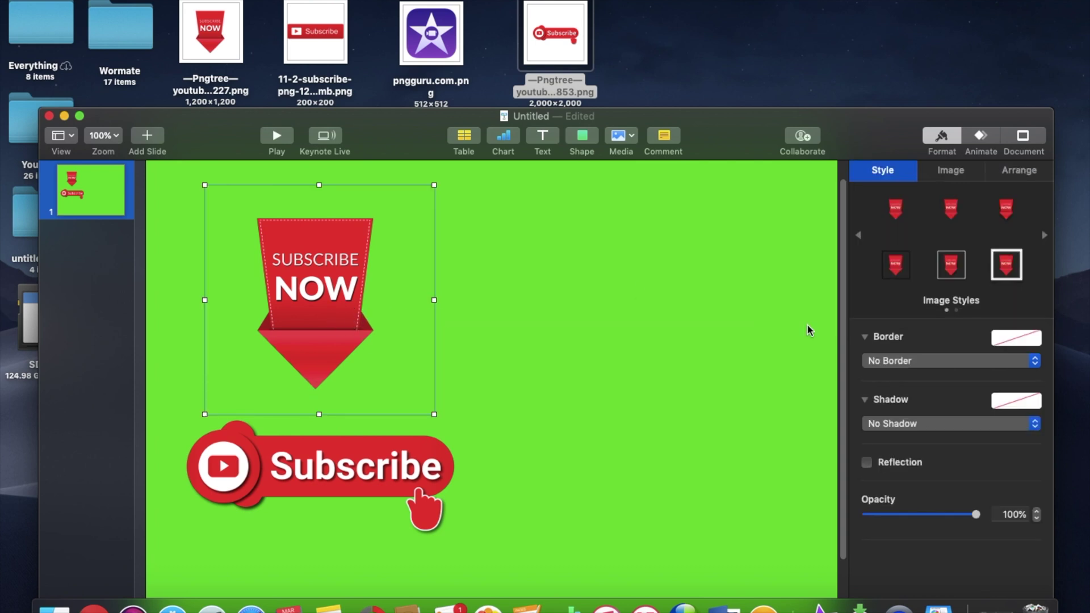
- Give the Subscribe NOW arrow a Curved Shadow with a 17 pt offset, keeping no border
click(885, 366)
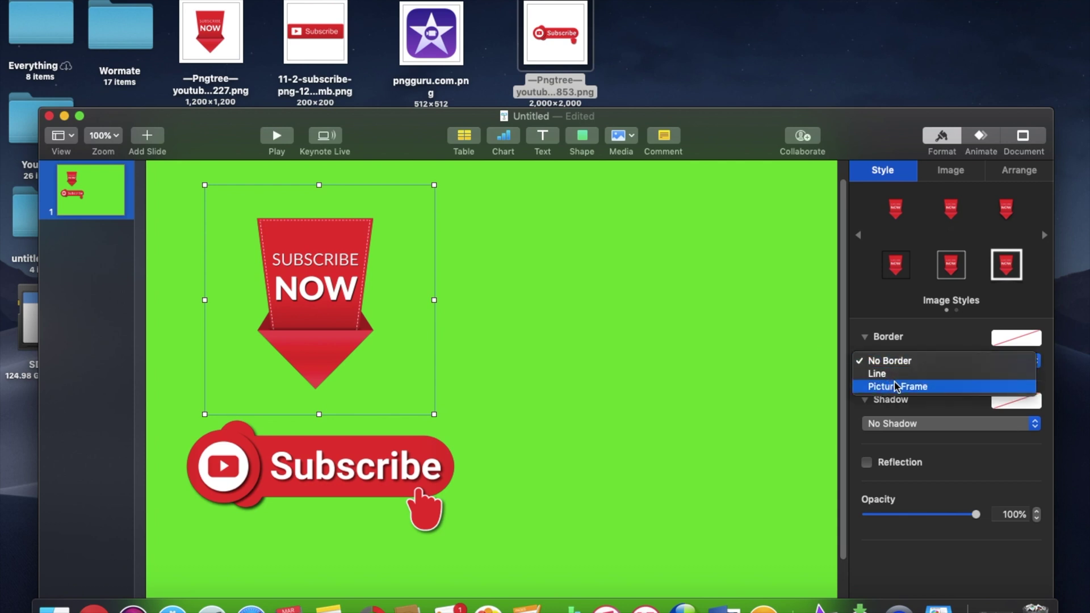
click(913, 342)
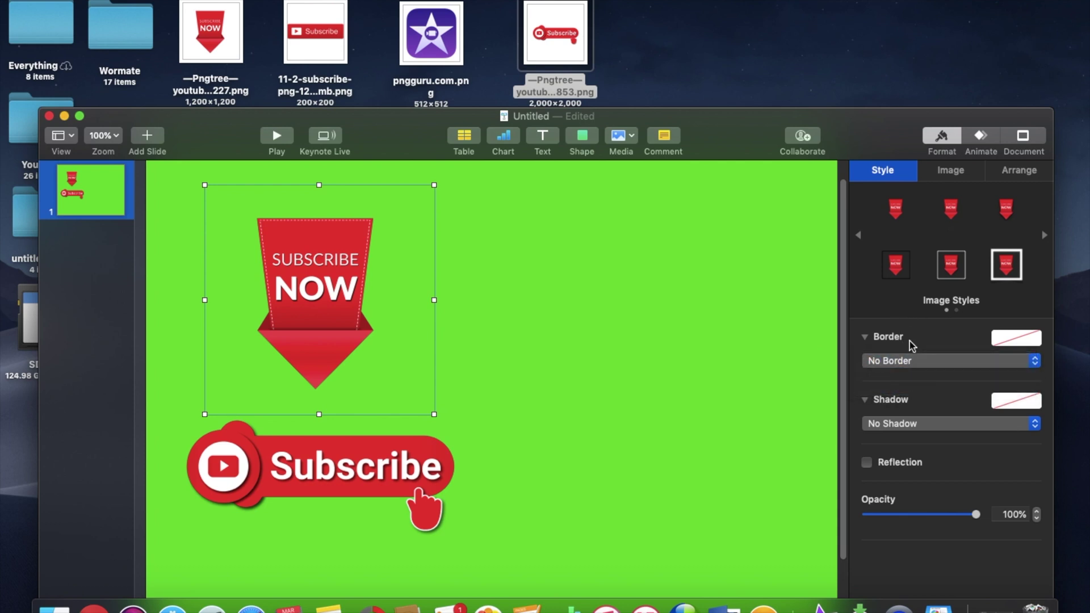
click(893, 400)
click(903, 400)
click(910, 423)
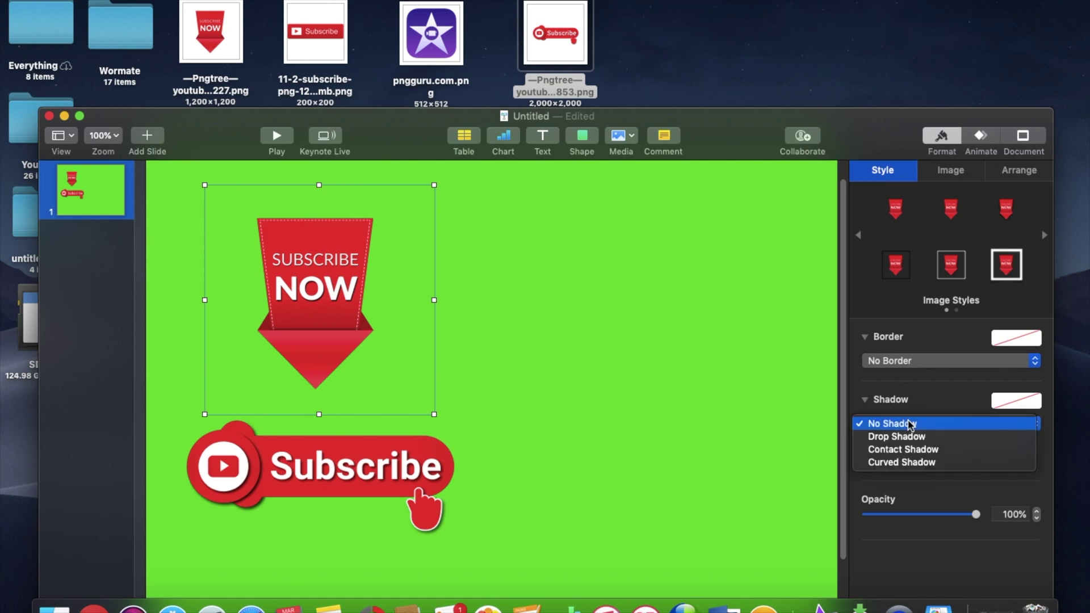
click(906, 462)
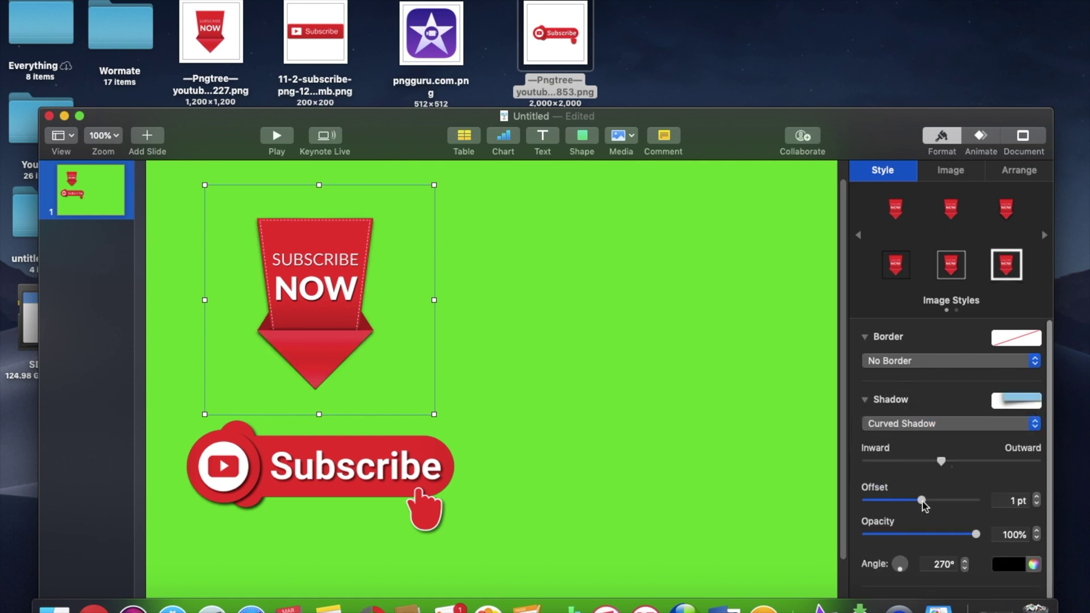
drag(921, 500, 941, 501)
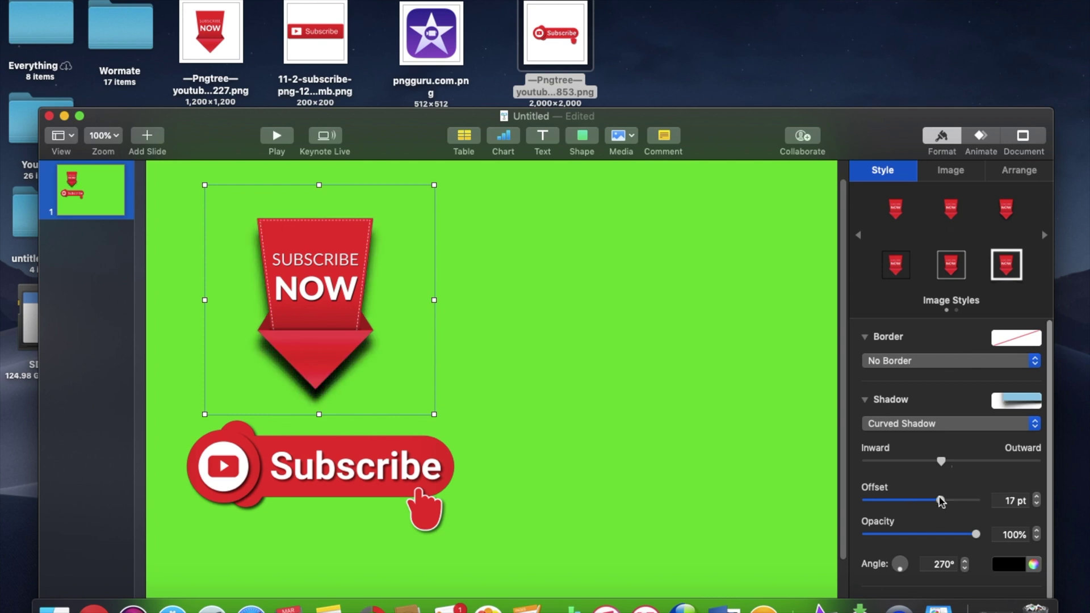
- Give the Subscribe button a Curved Shadow too
click(373, 481)
click(940, 424)
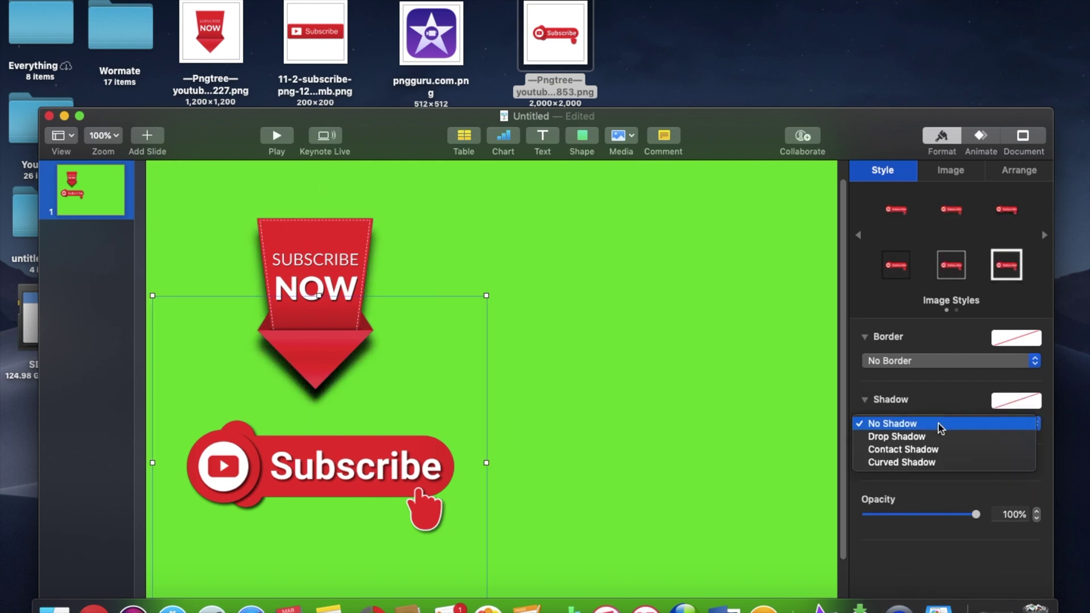
click(925, 463)
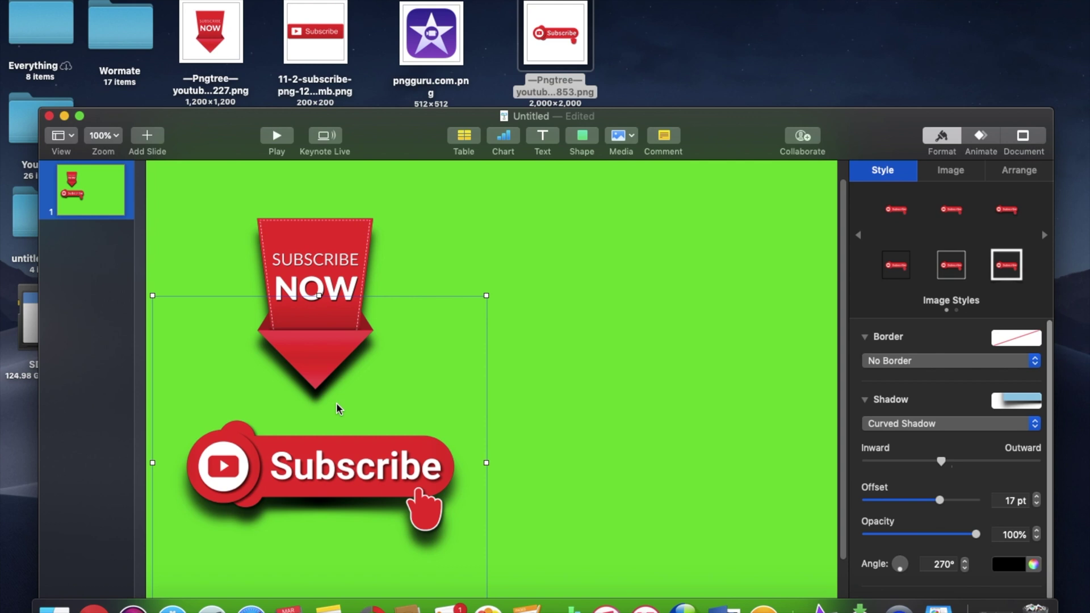
click(565, 251)
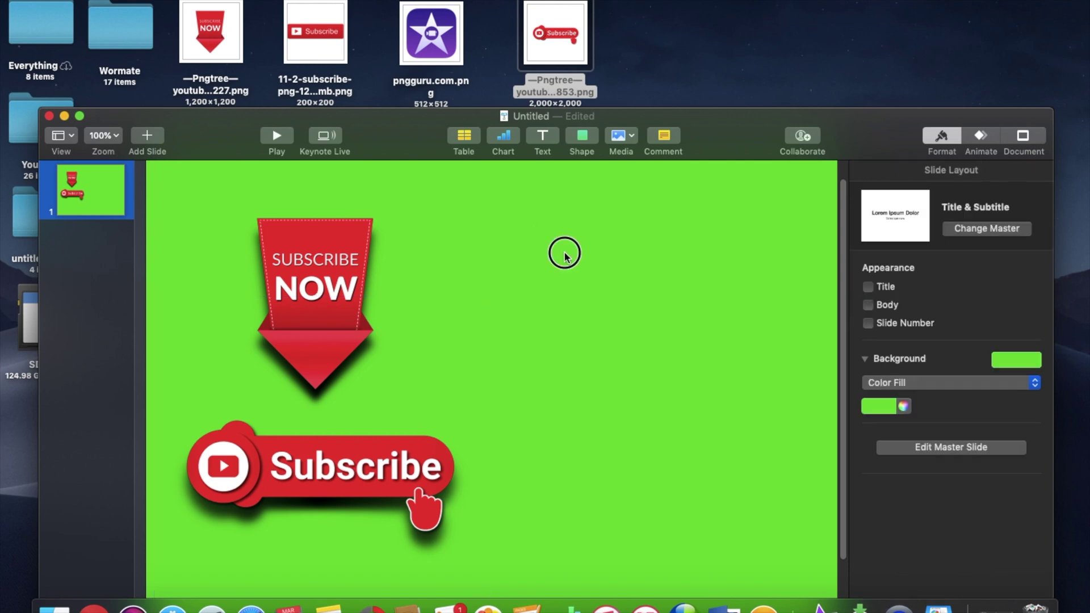
- Select the Subscribe NOW arrow and browse its Build In effects, previewing Skid
click(328, 282)
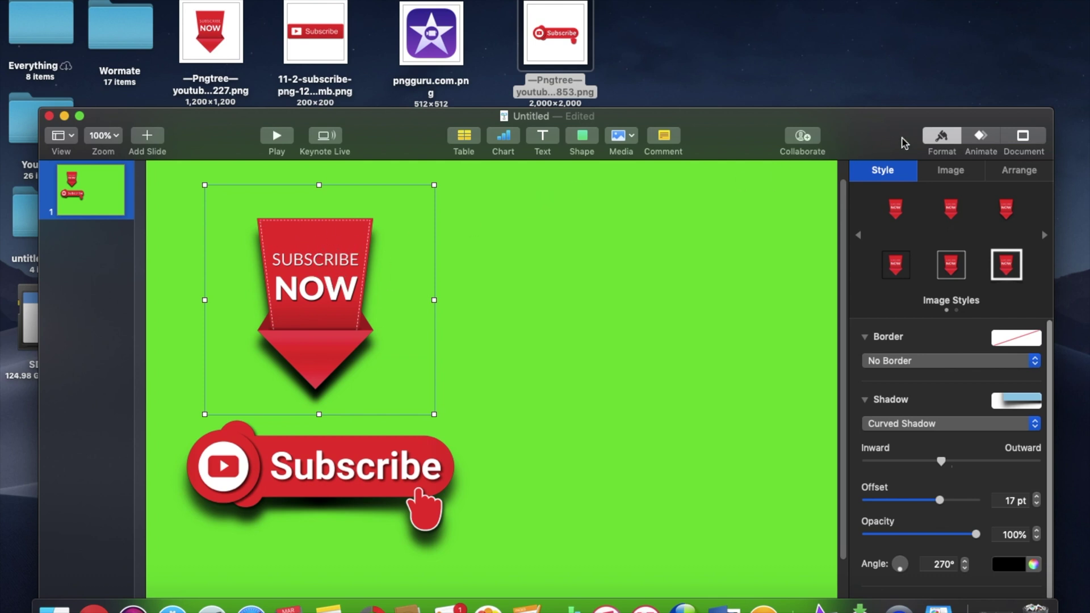
click(981, 138)
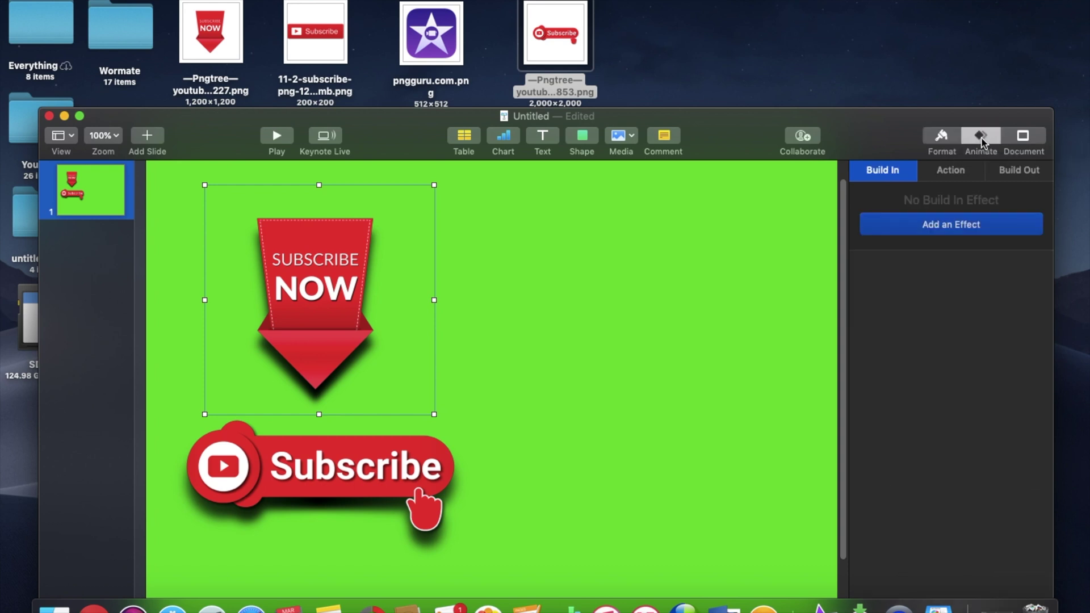
click(931, 227)
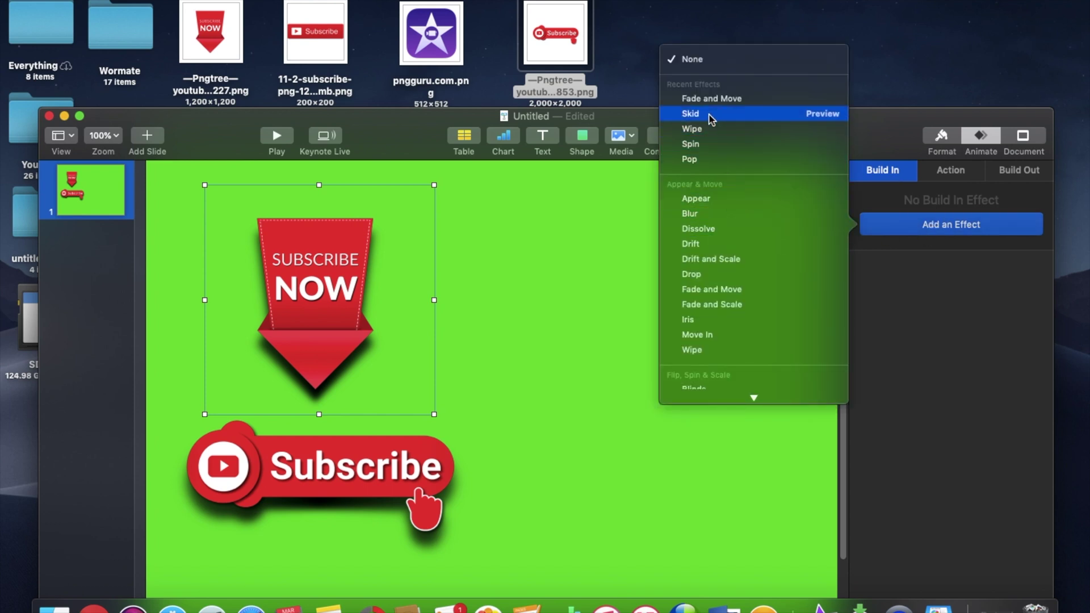
click(815, 116)
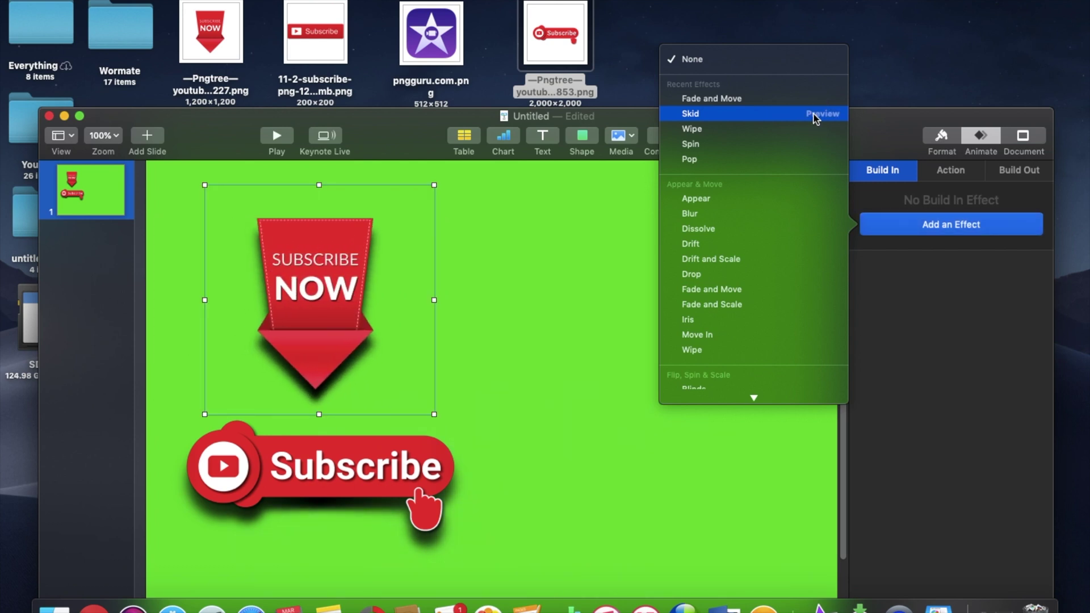
click(593, 221)
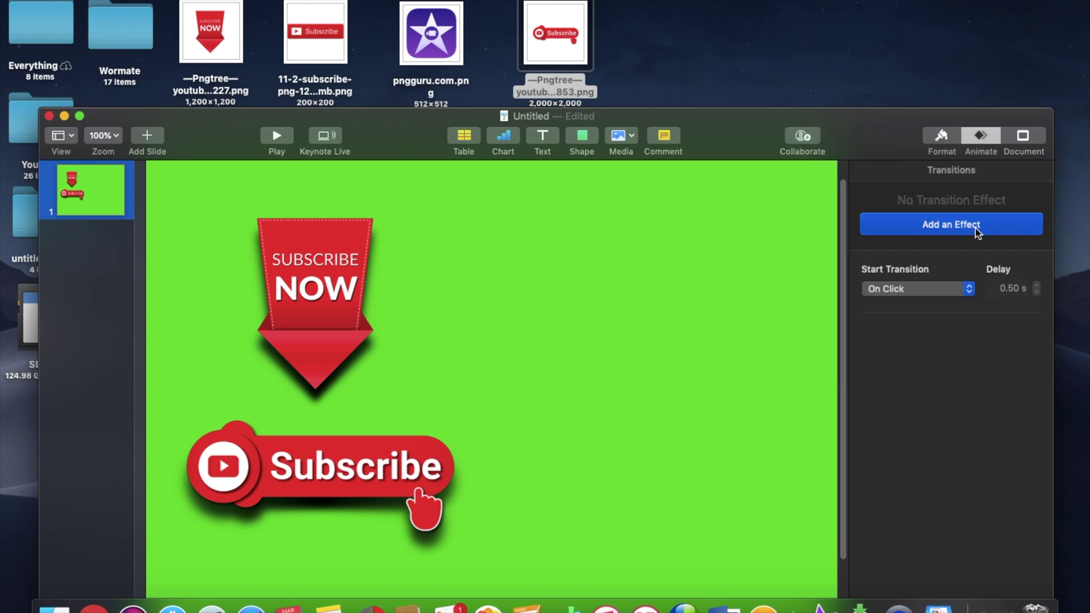
click(337, 303)
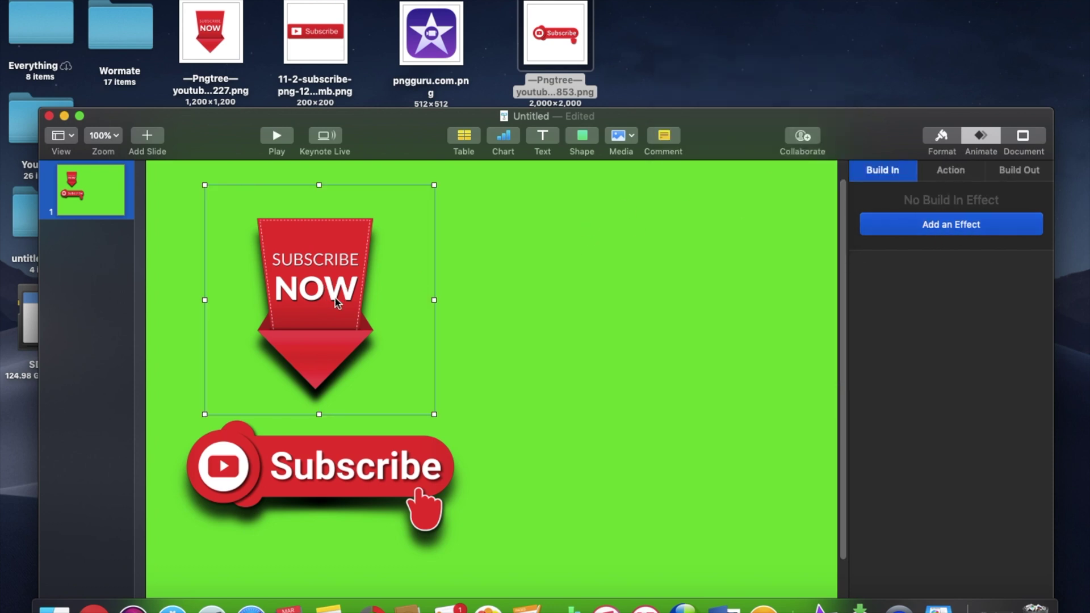
- Add a Bounce action to the Subscribe NOW arrow: 1.00 s, 3 bounces with decay
click(972, 173)
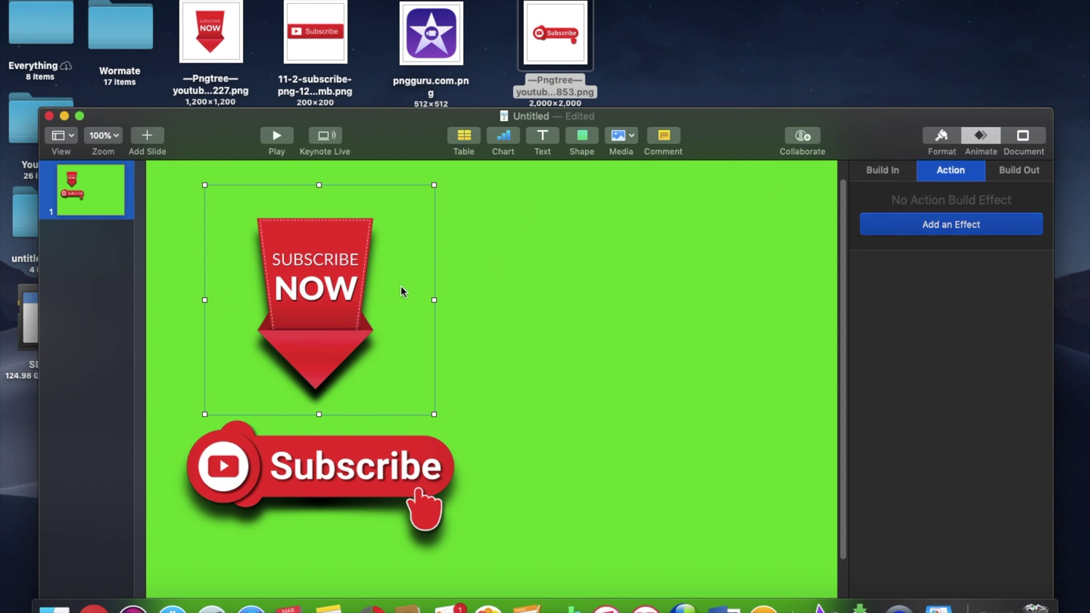
click(950, 224)
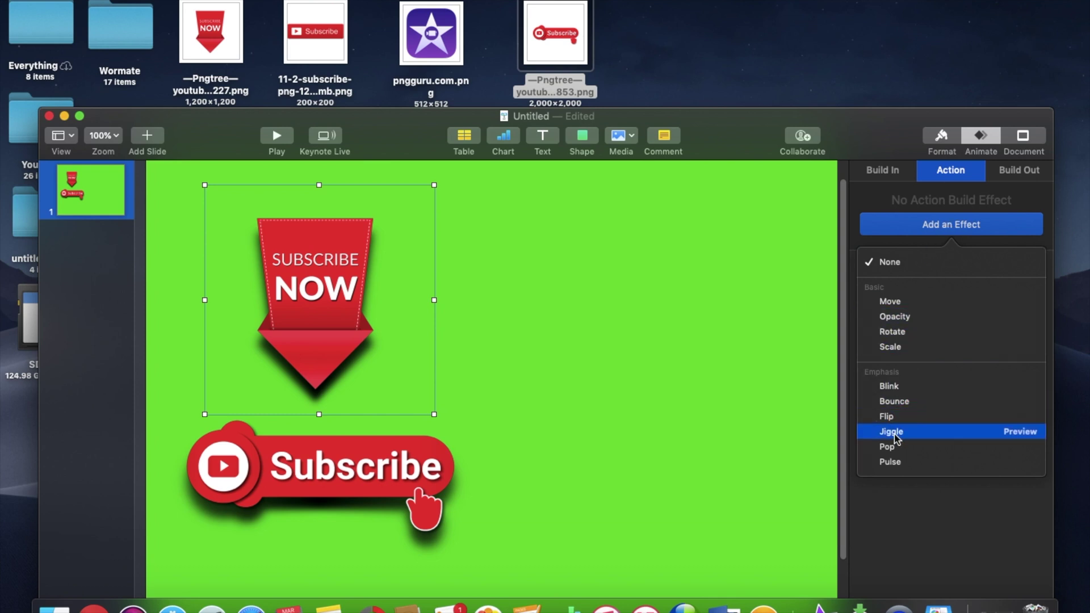
click(909, 400)
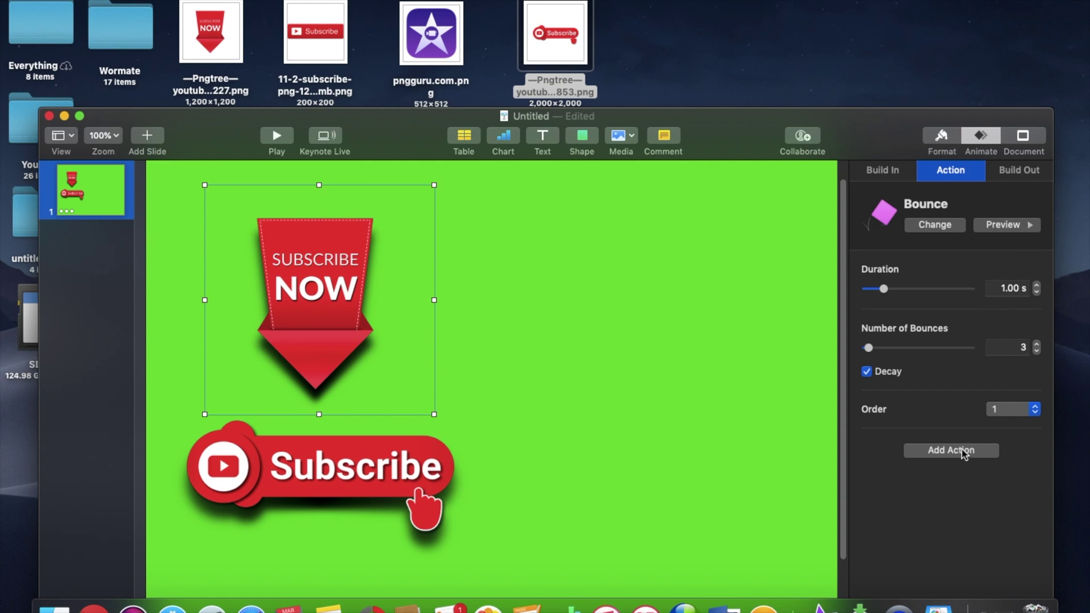
scroll(961, 457, down, 2)
drag(896, 122, 896, 21)
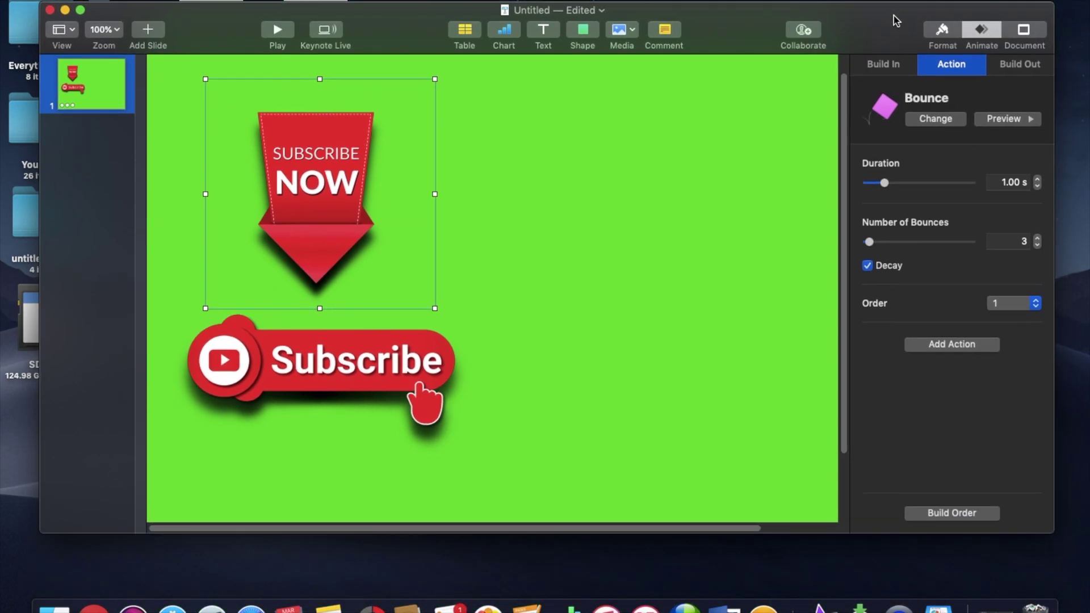
- Open Build Order and give the arrow a left-to-right Skid build-in
click(975, 514)
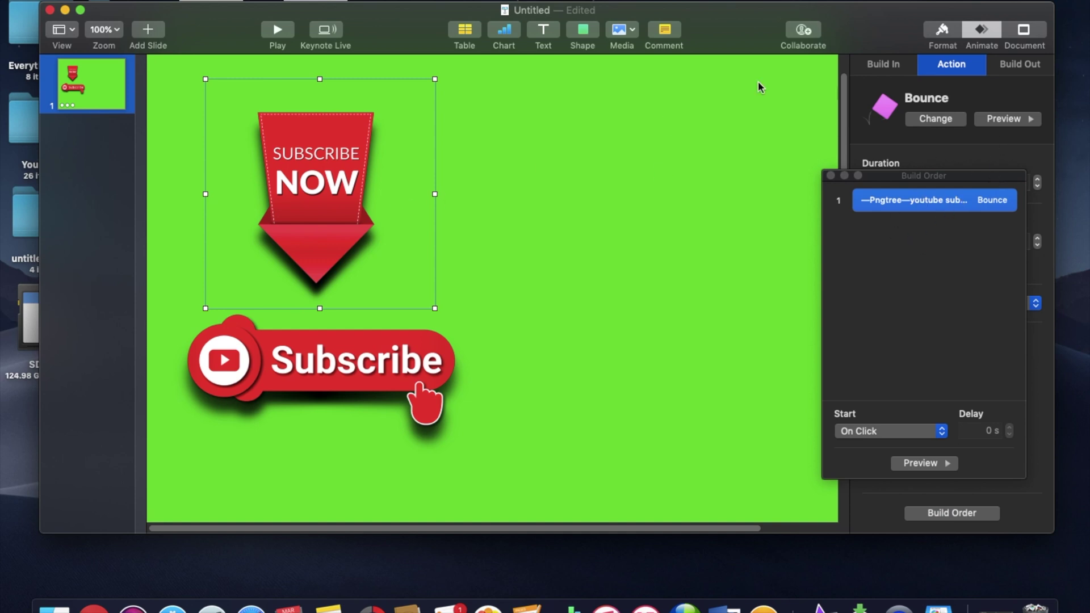
click(879, 68)
click(912, 117)
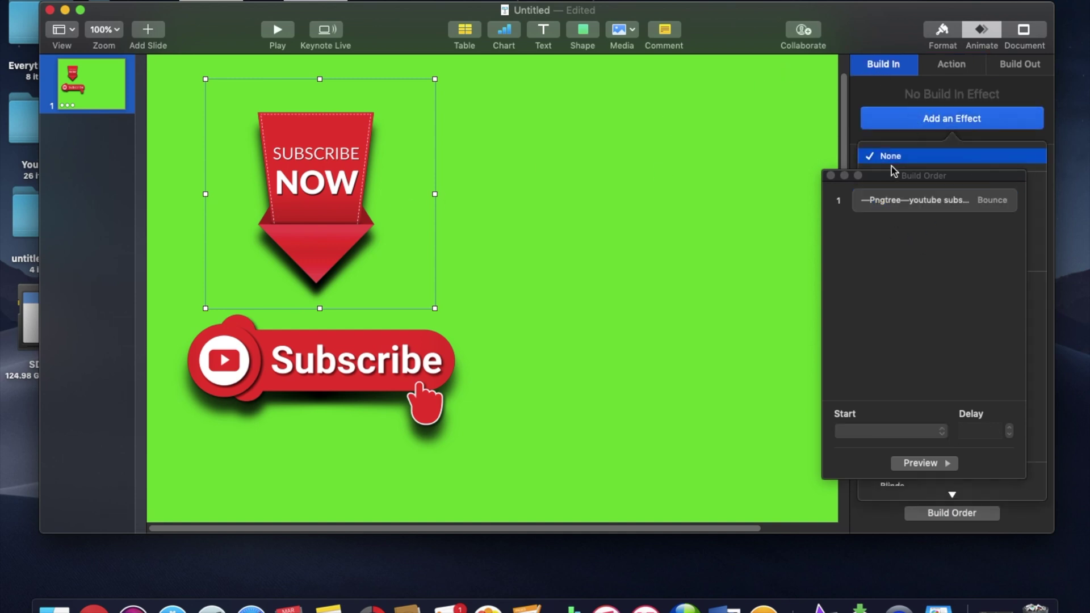
drag(879, 176, 702, 293)
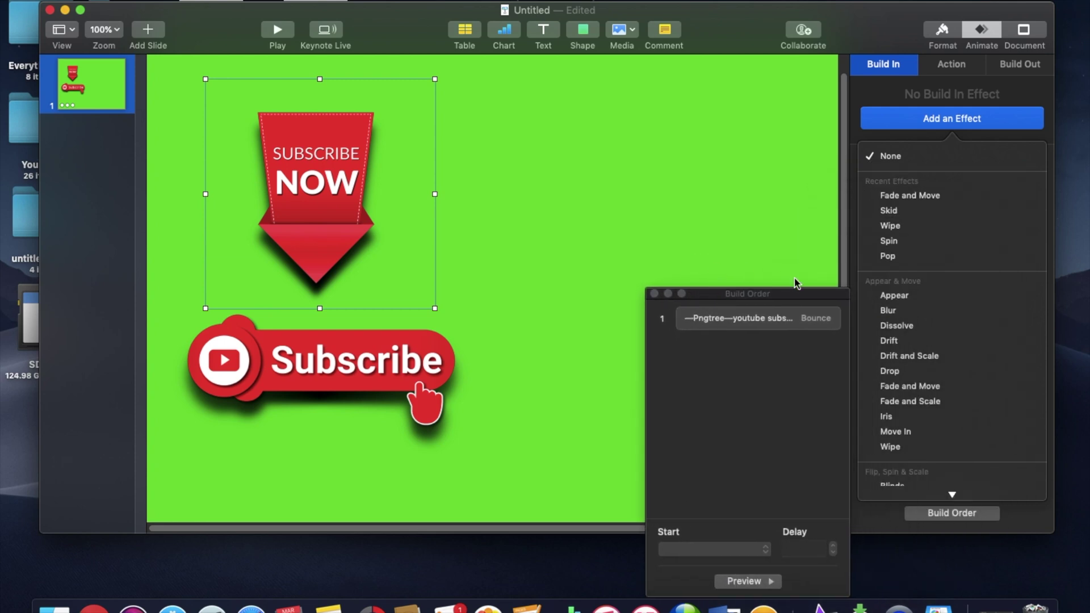
click(917, 210)
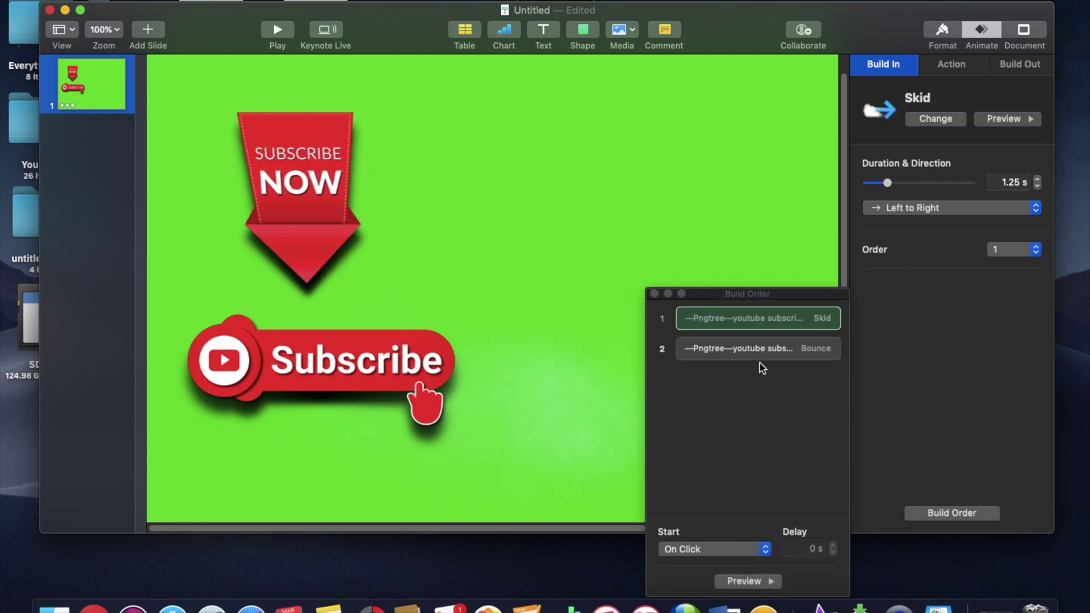
- Keep Skid playing before Bounce in the build order, preview it, and close the list
click(733, 354)
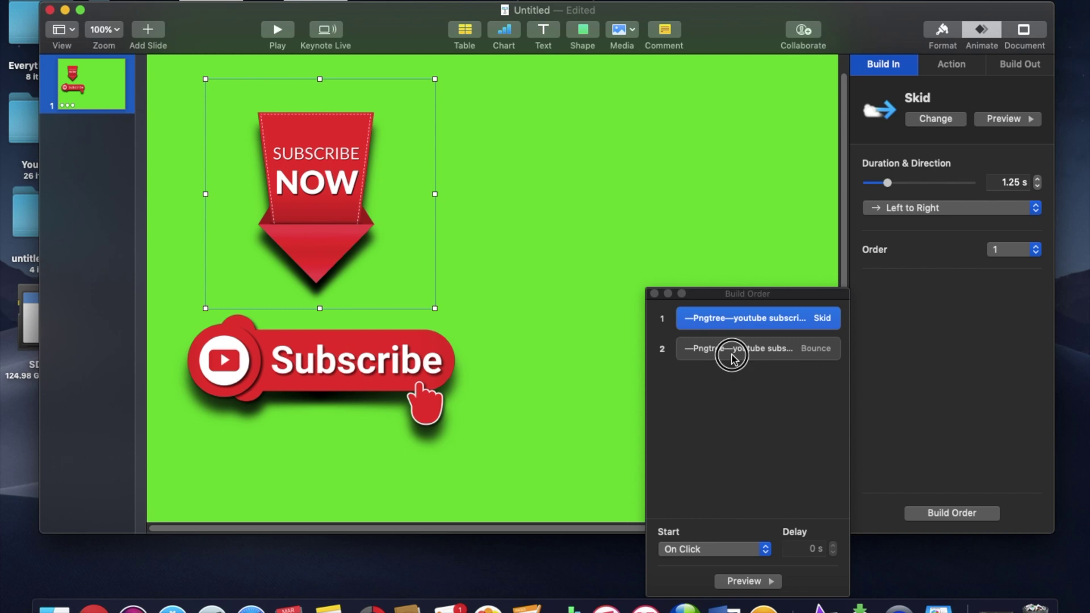
drag(732, 356, 725, 327)
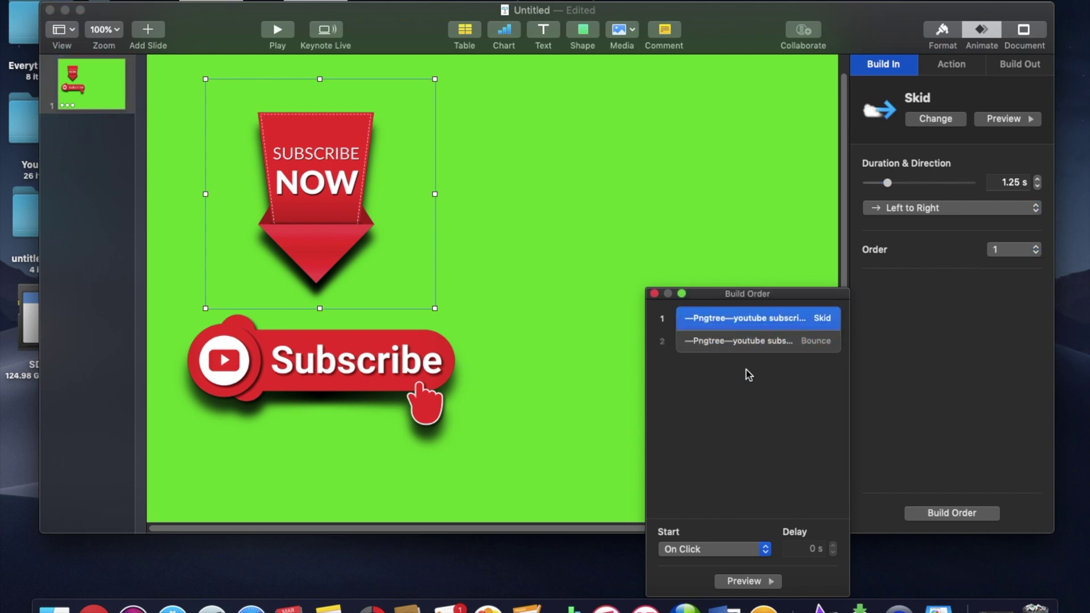
click(768, 583)
click(661, 314)
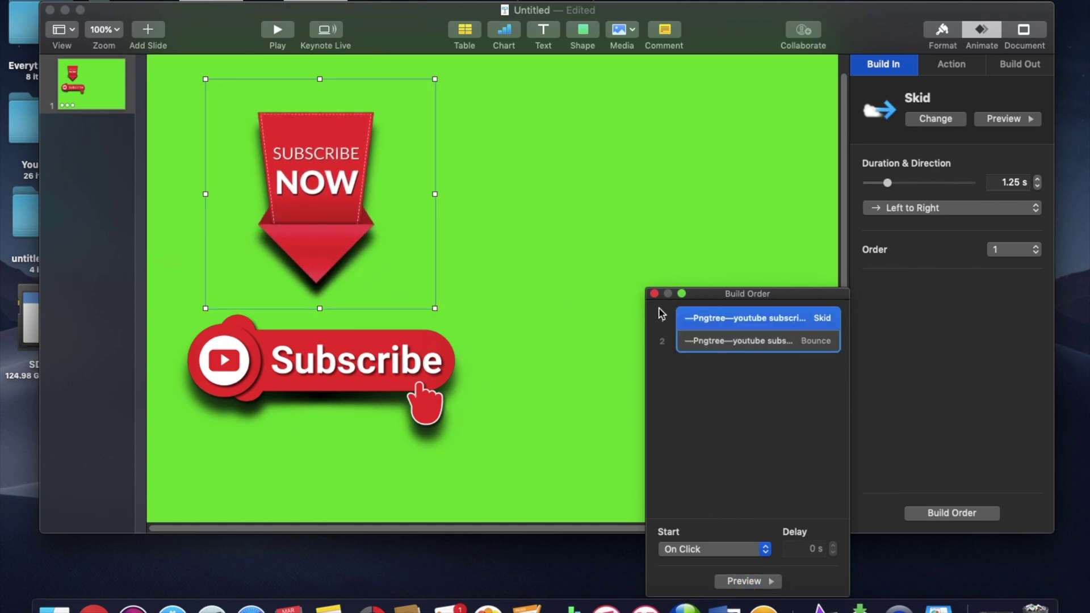
click(654, 293)
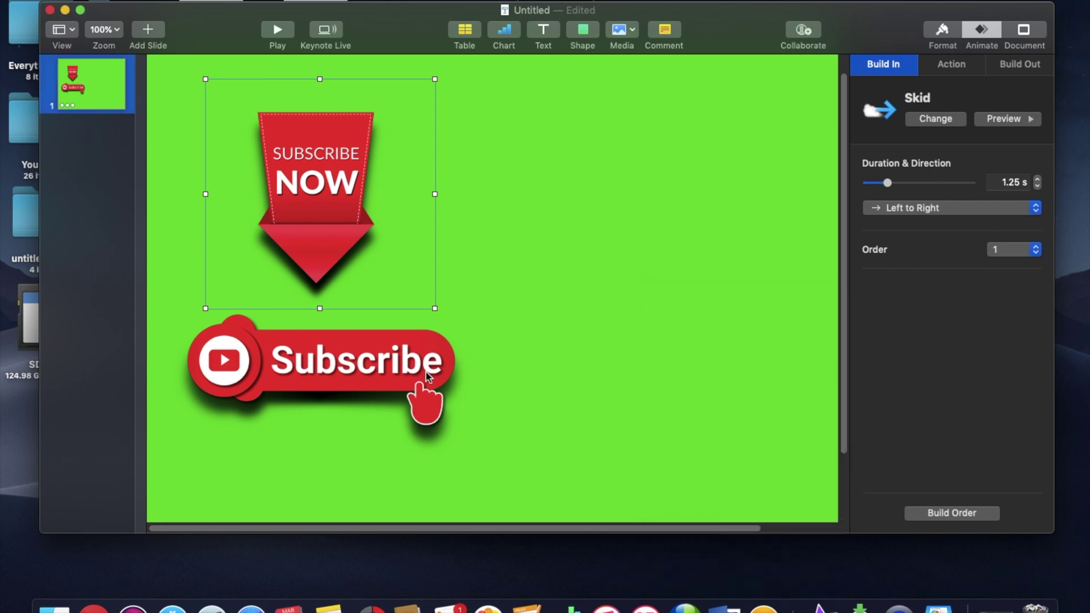
click(359, 366)
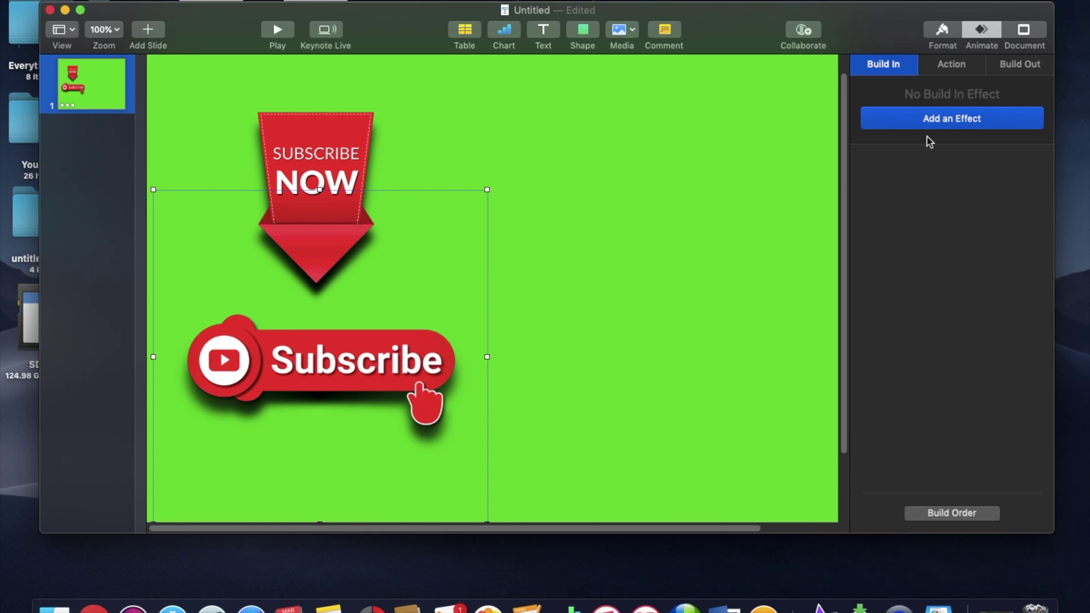
- Give the red Subscribe button a 1.50 s Spin build-in effect, third in the build order
click(896, 67)
click(914, 121)
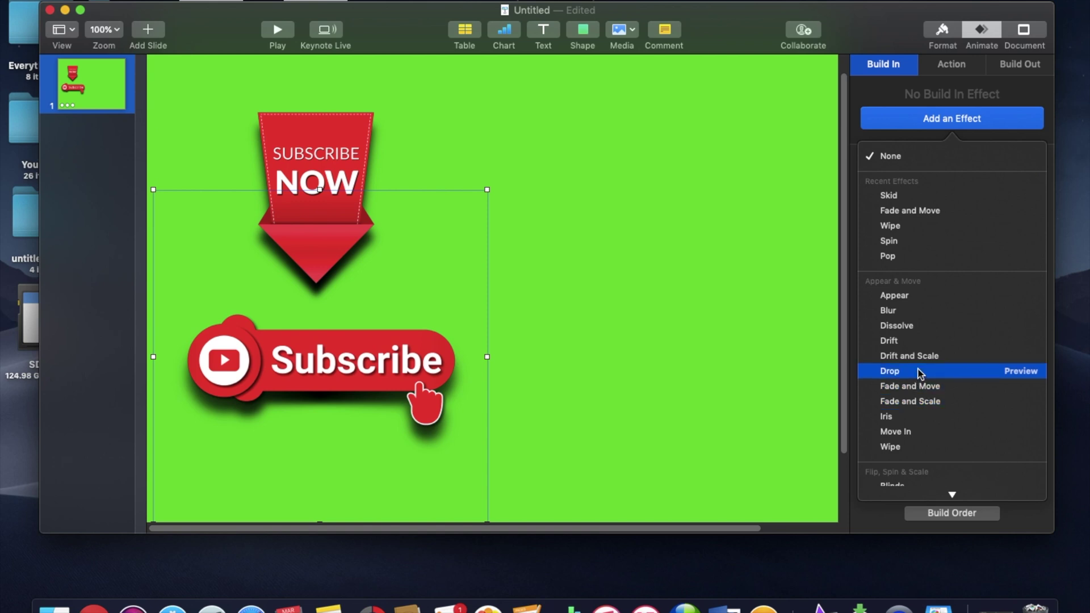
scroll(908, 404, down, 3)
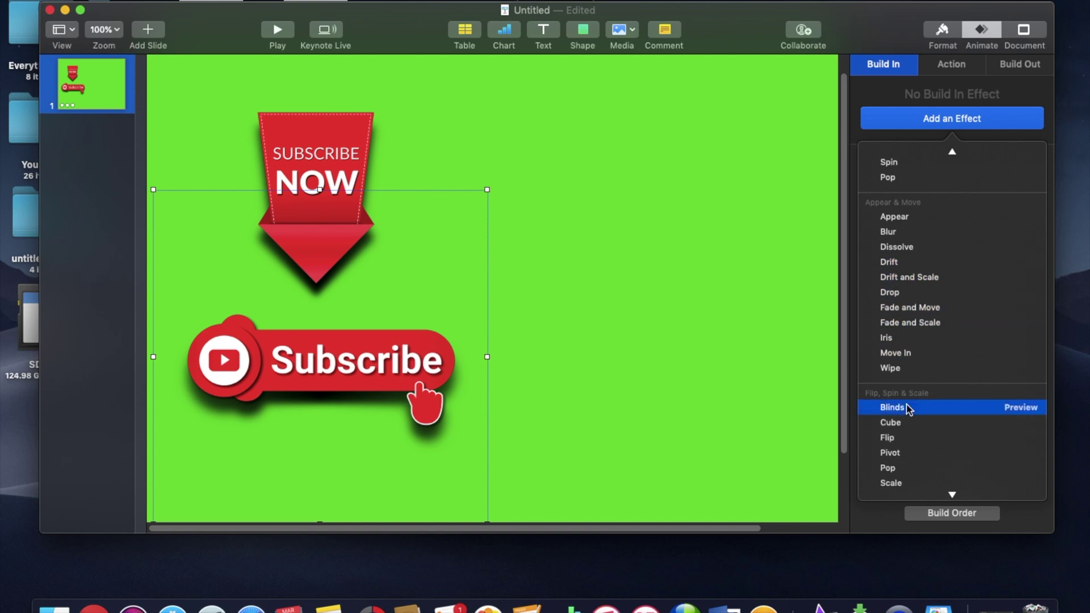
scroll(908, 408, down, 4)
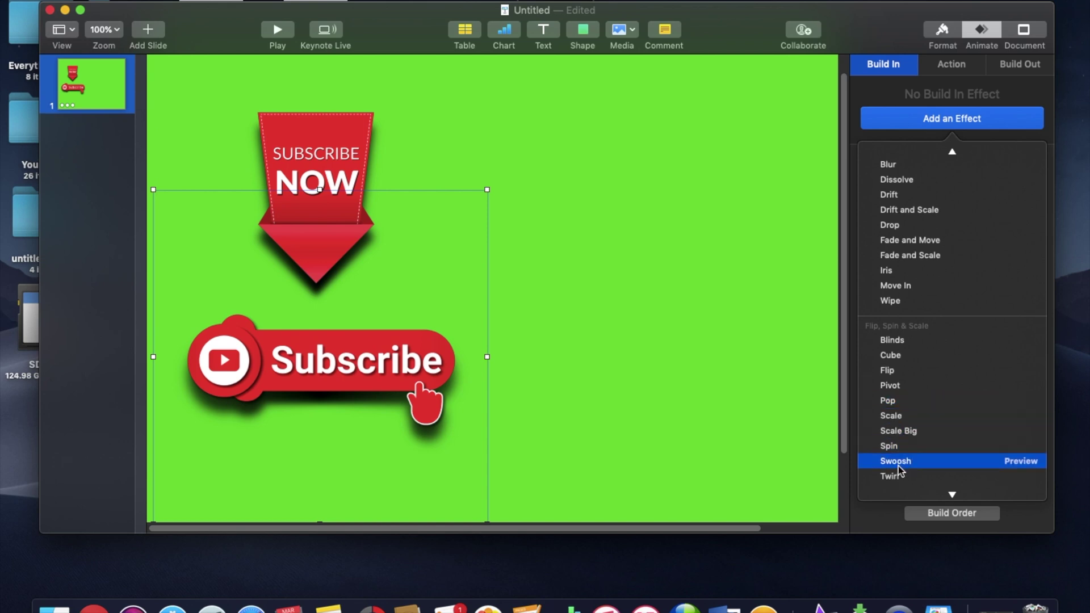
click(898, 451)
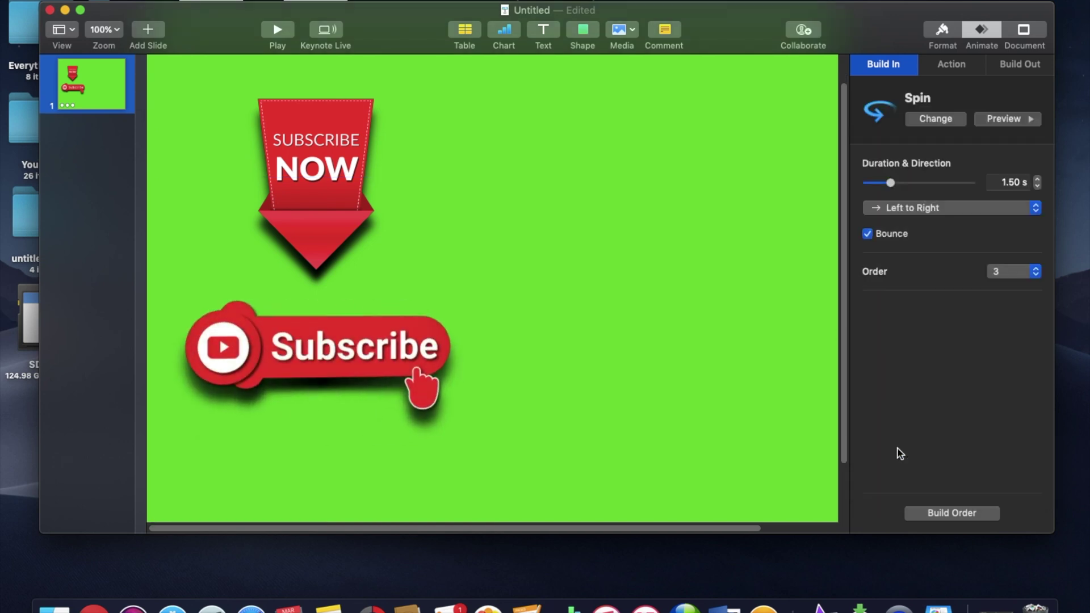
click(948, 70)
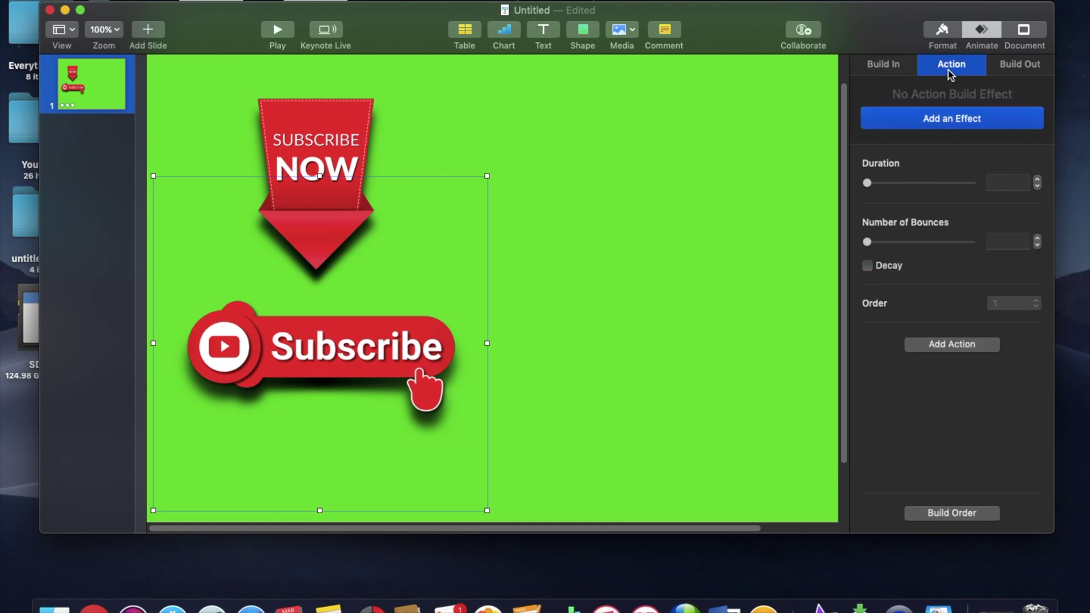
- Add a Jiggle action to the Subscribe button, set to start after build 3
click(952, 121)
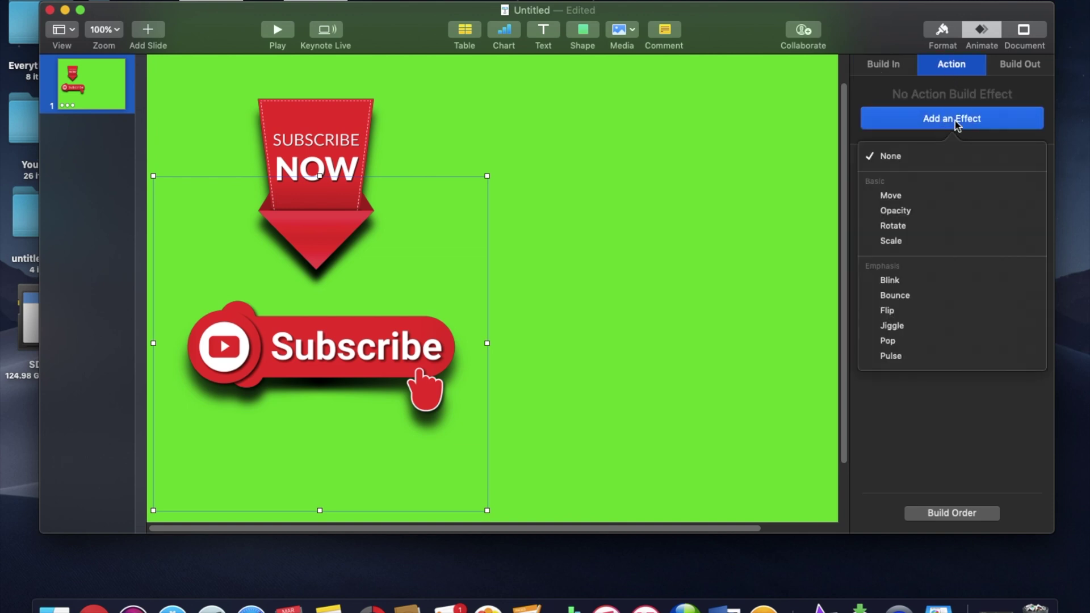
click(929, 327)
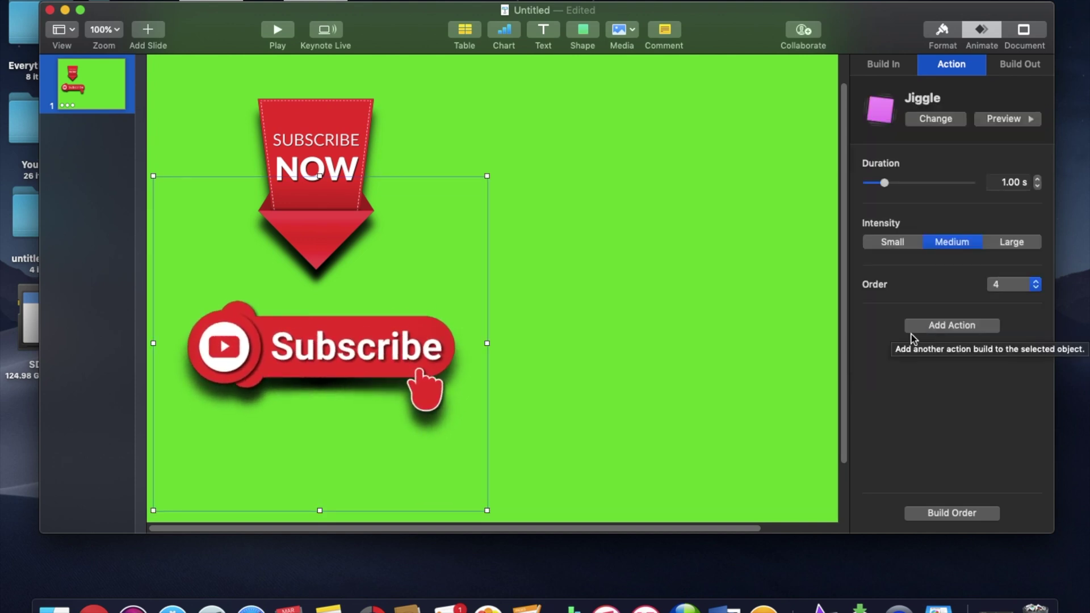
click(959, 514)
click(700, 370)
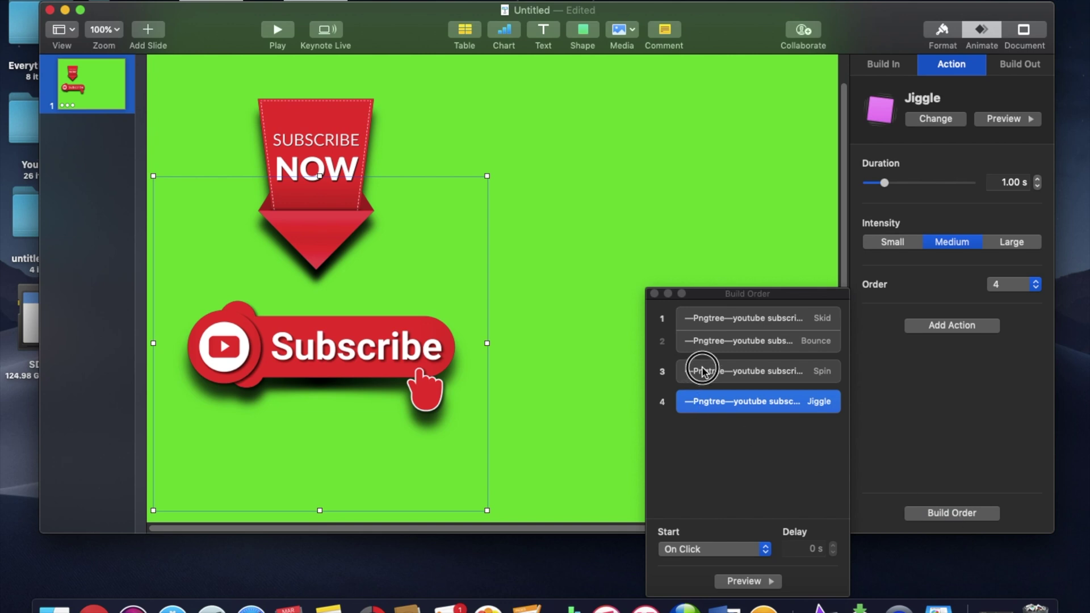
mouse_move(702, 372)
mouse_down()
mouse_move(703, 361)
mouse_move(694, 384)
mouse_move(706, 352)
mouse_move(704, 366)
mouse_up()
click(710, 392)
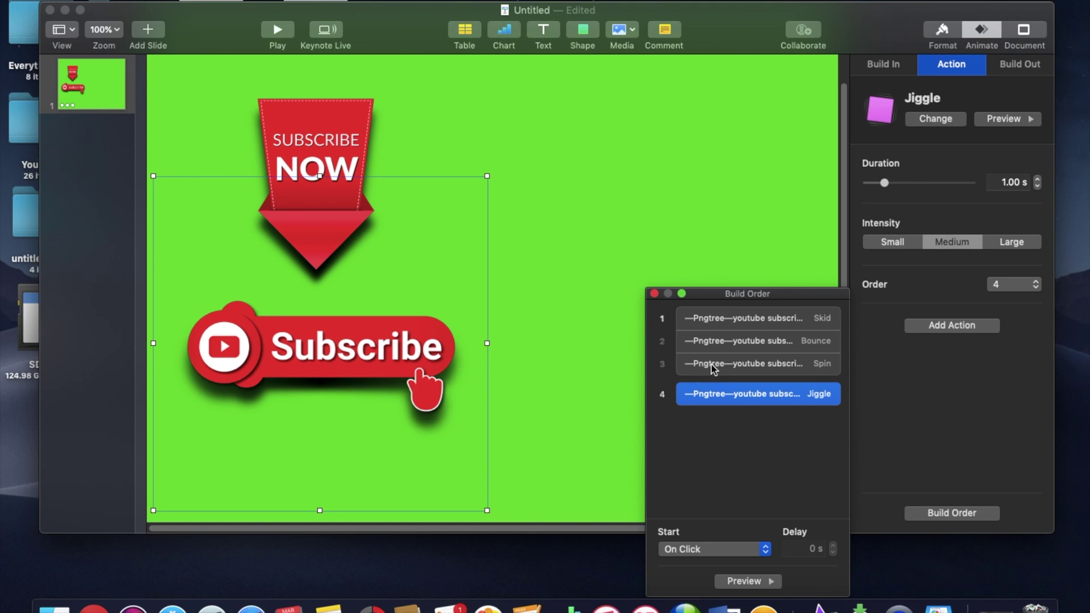
drag(714, 385, 713, 374)
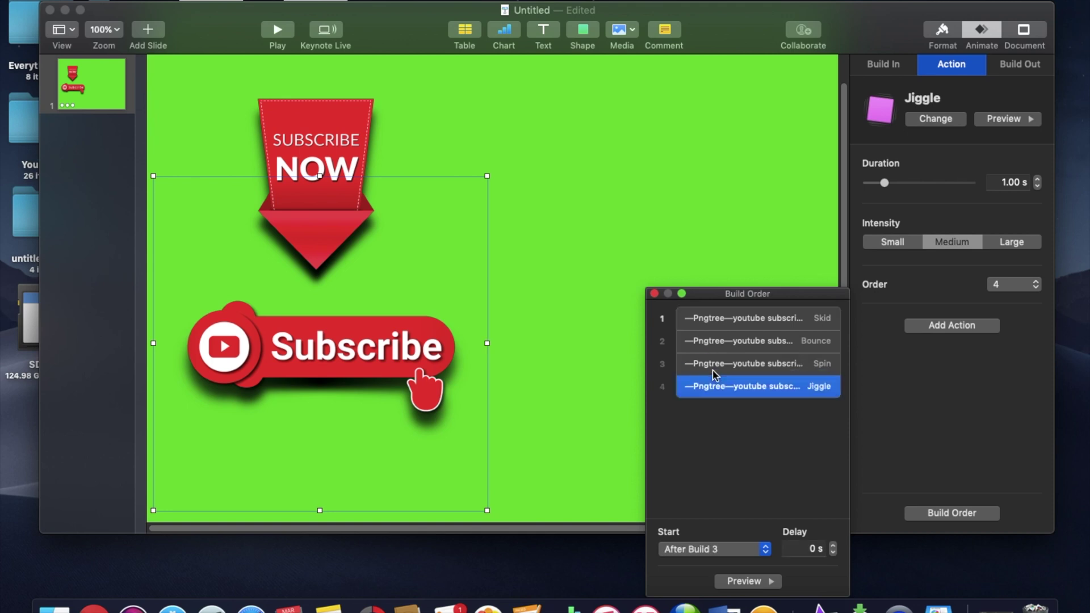
- Preview the four-build sequence, close the build order list and deselect the button
click(748, 580)
click(647, 307)
click(654, 294)
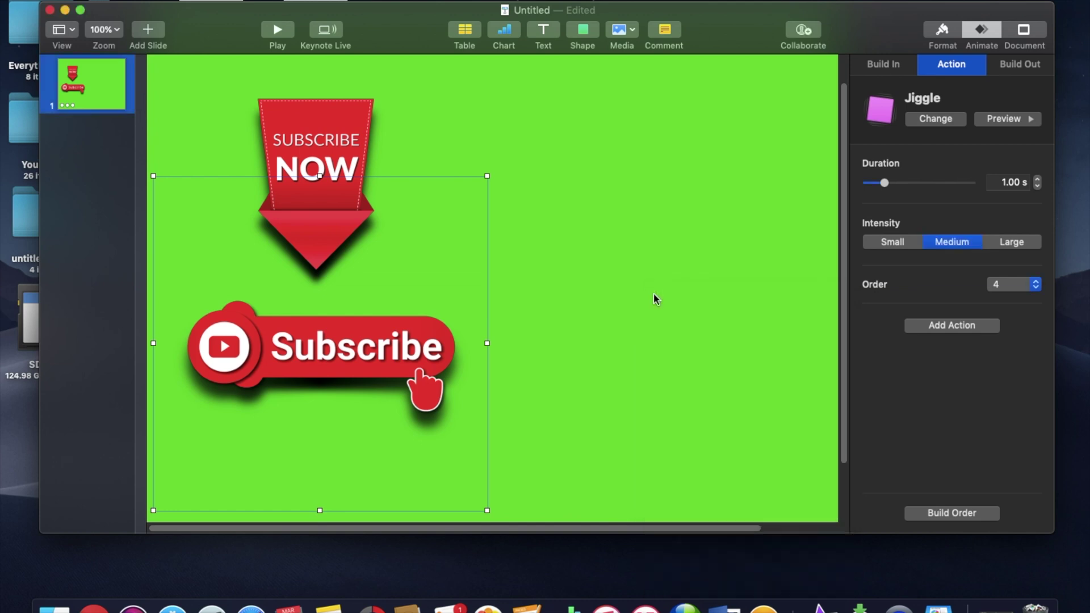
scroll(557, 285, up, 2)
click(573, 247)
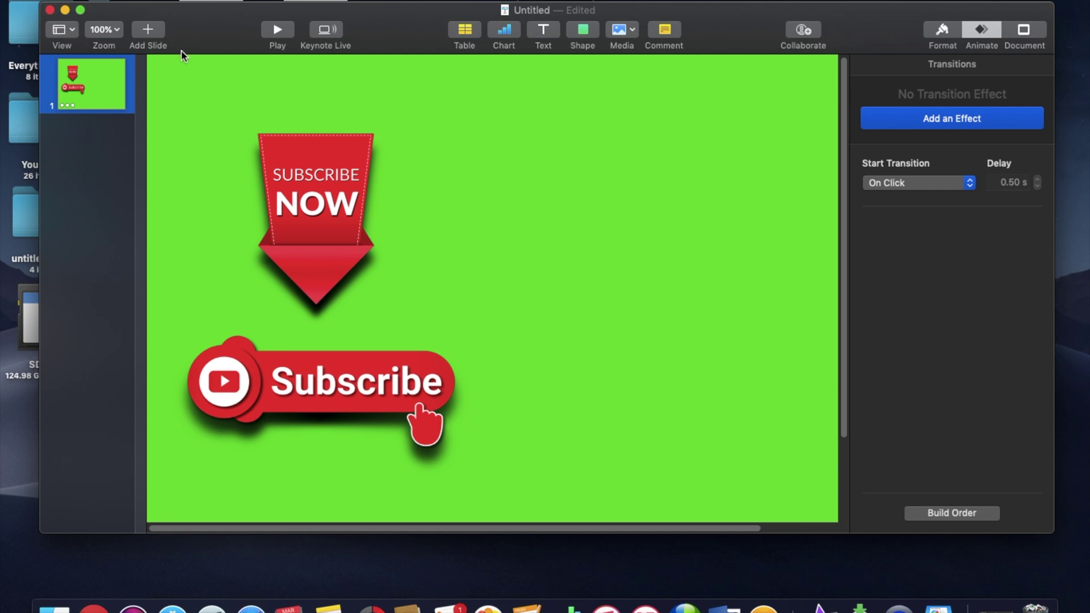
- Export a 1080p movie named 'Subscribe Icon' to the Desktop, then close the presentation without saving
click(103, 2)
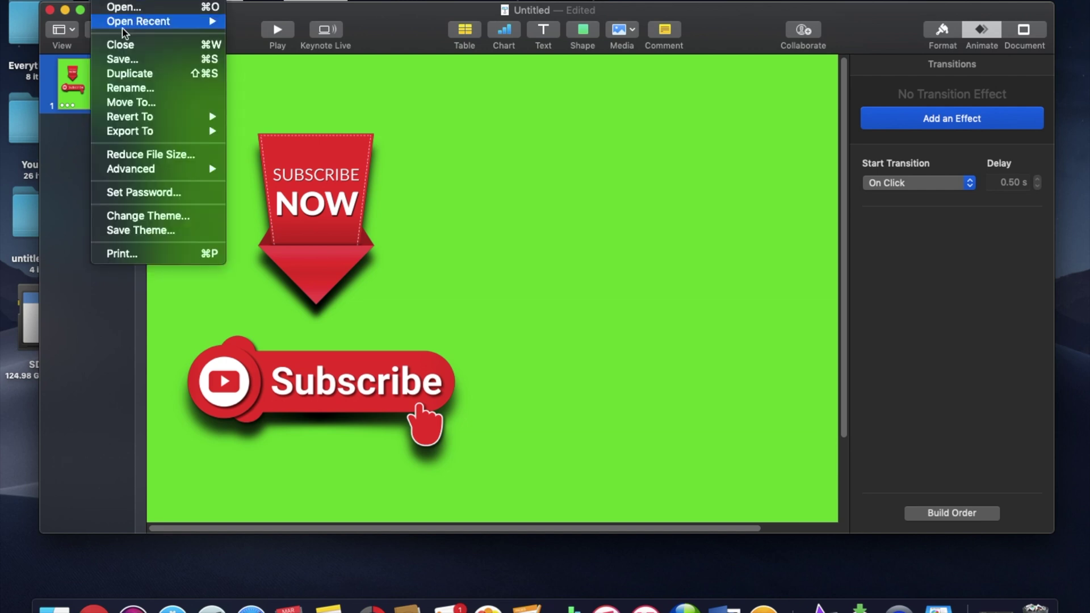
mouse_move(153, 133)
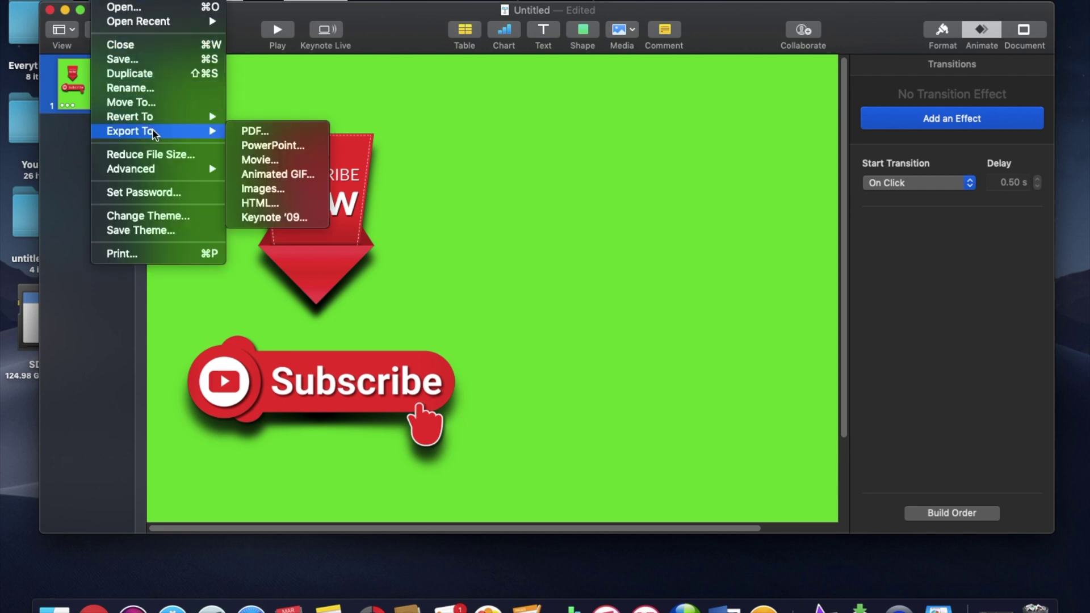
click(255, 162)
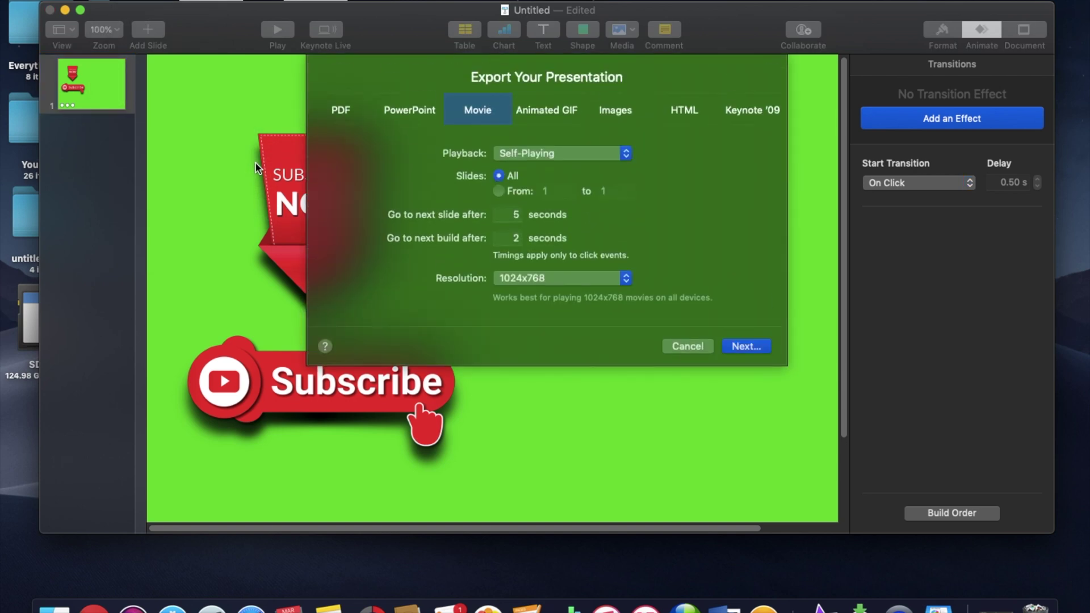
click(533, 281)
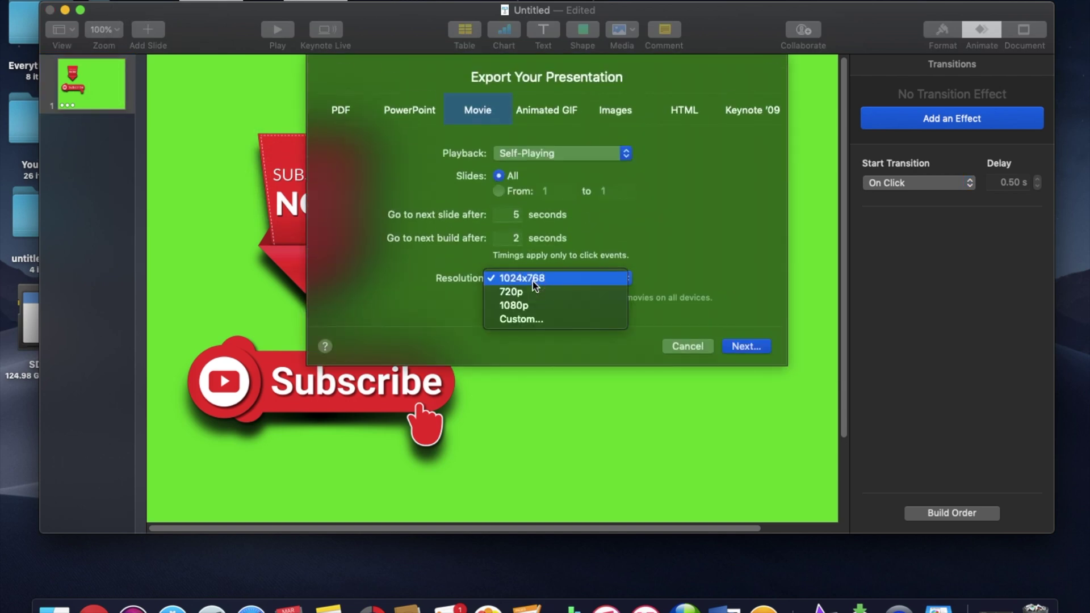
click(515, 306)
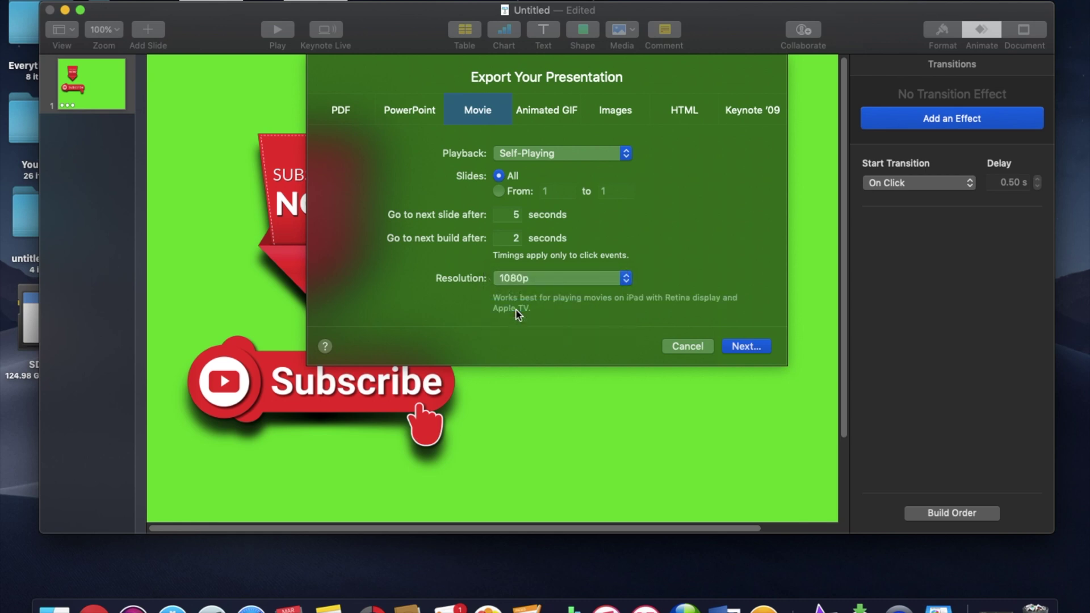
click(760, 345)
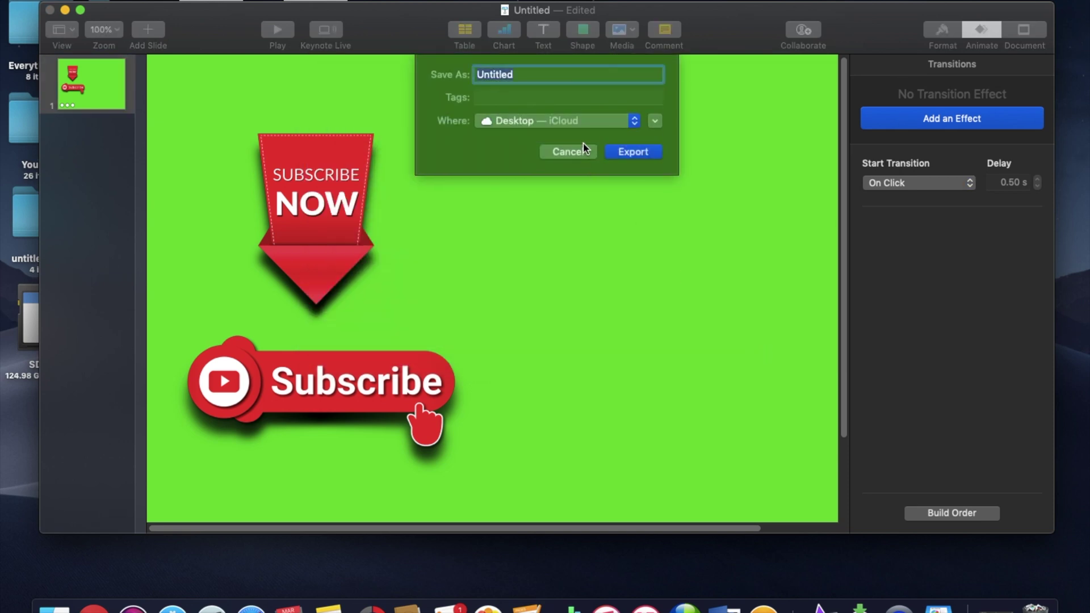
text(Subscribe Icon)
click(662, 151)
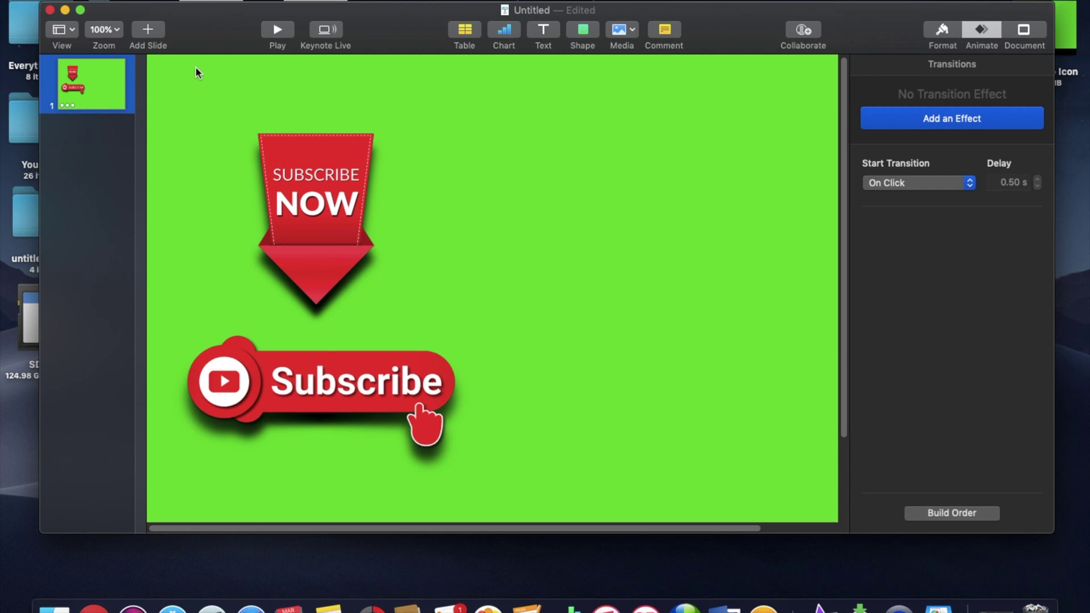
click(50, 11)
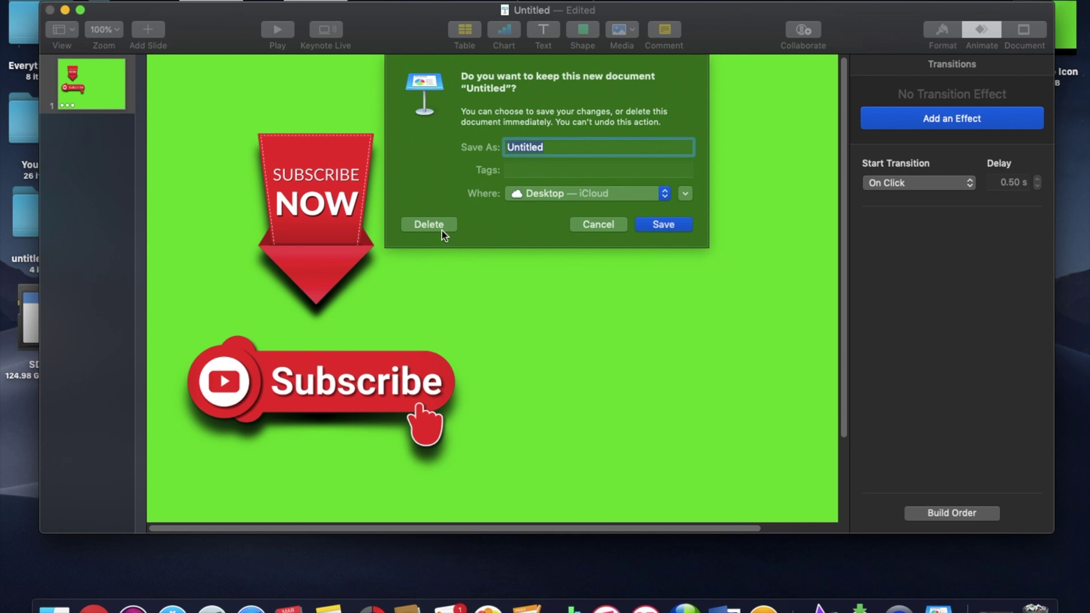
click(428, 225)
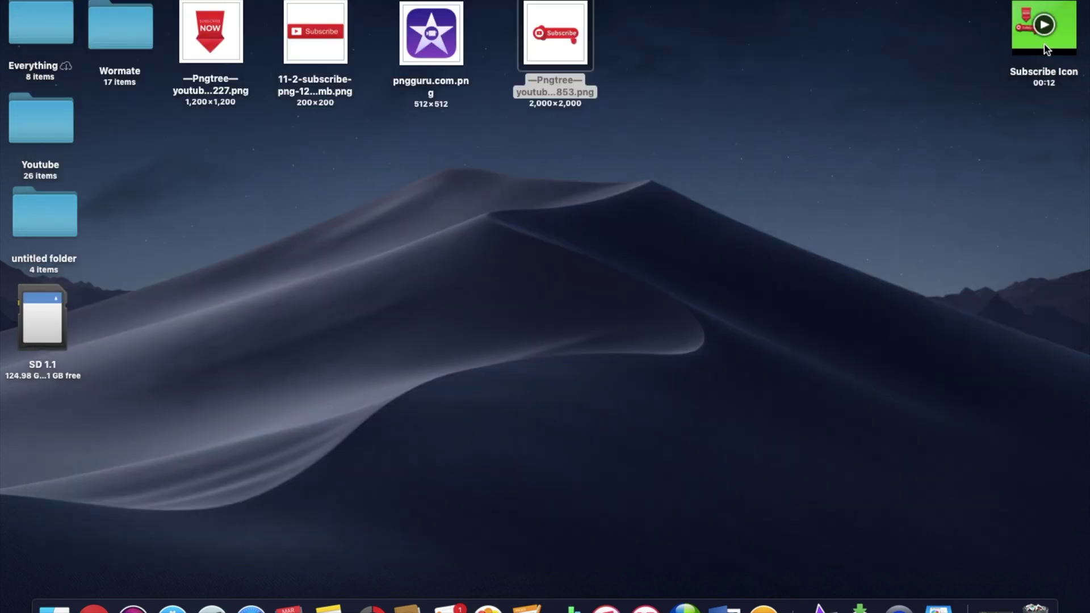
- Drag the Subscribe Icon movie from the Desktop into the iMovie My Movie 4 media browser
drag(1048, 50, 311, 217)
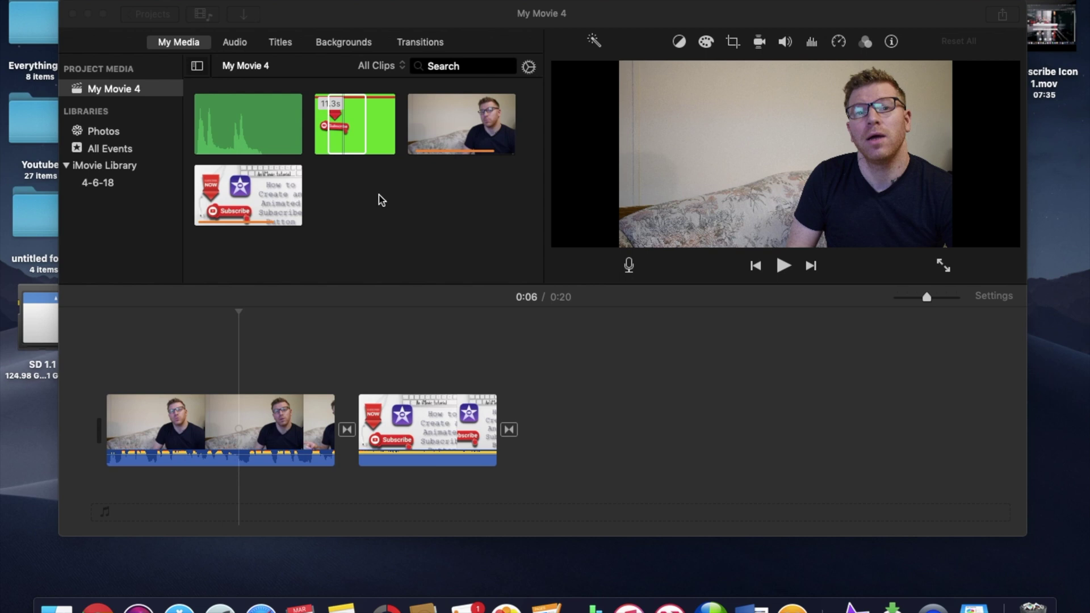
- Select the green Subscribe Icon clip in the My Media browser
click(352, 132)
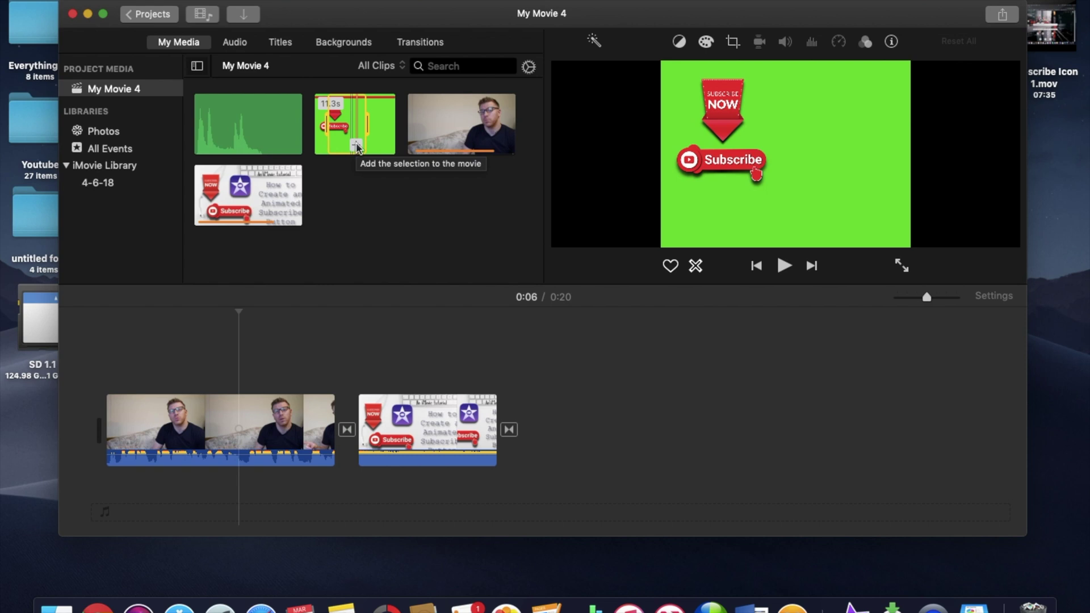
- Drop the green Subscribe clip above the first talking-head clip as a cutaway, then mute sound
drag(356, 147, 227, 360)
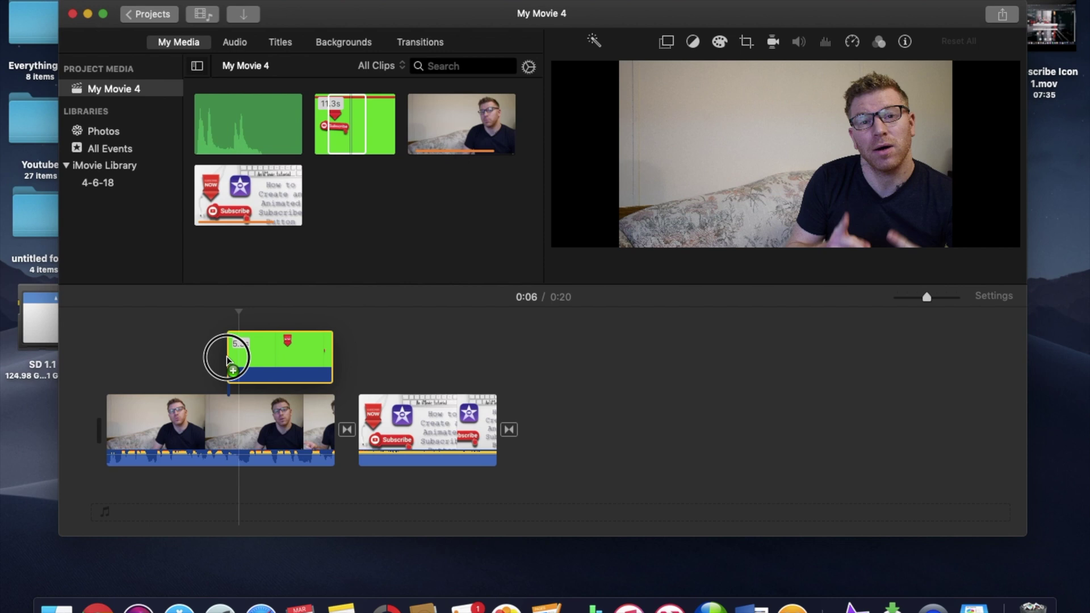
drag(226, 356, 226, 356)
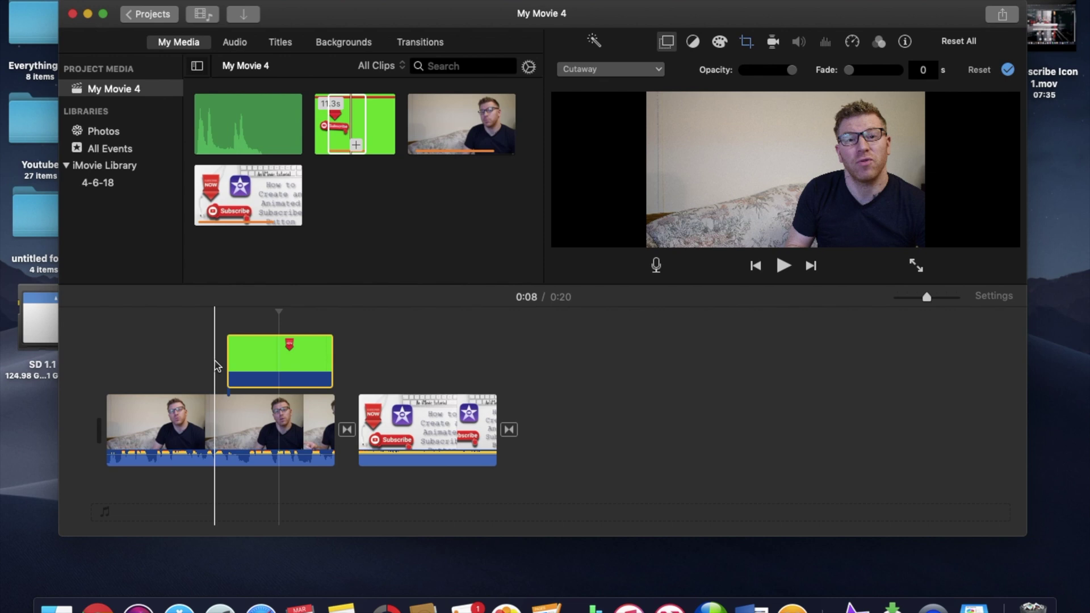
key(XF86AudioMute)
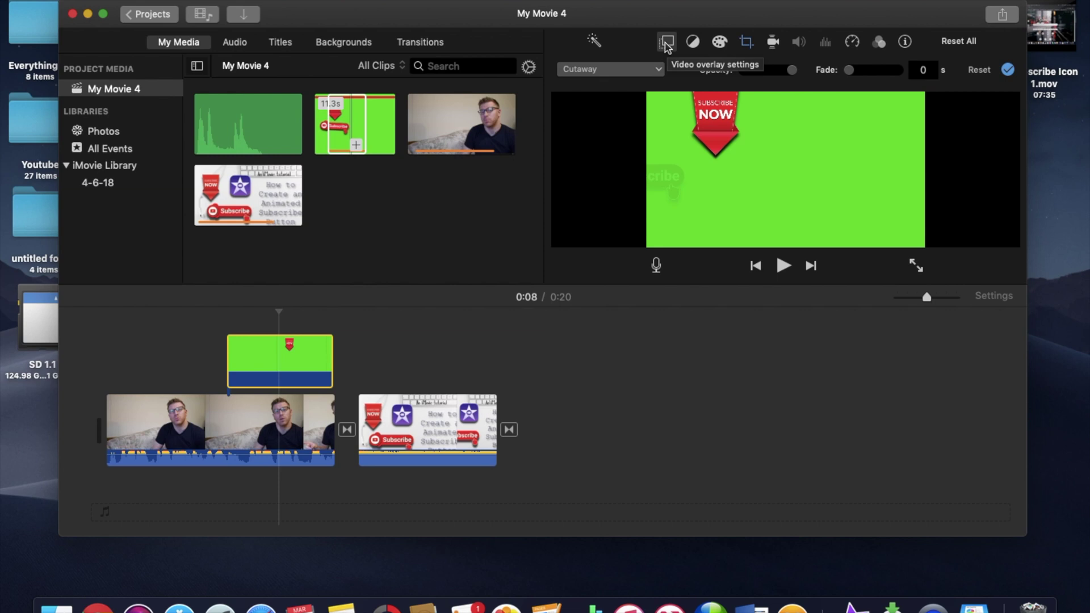
- Set the overlay style to Green/Blue Screen and play back from before the button to check it
click(629, 70)
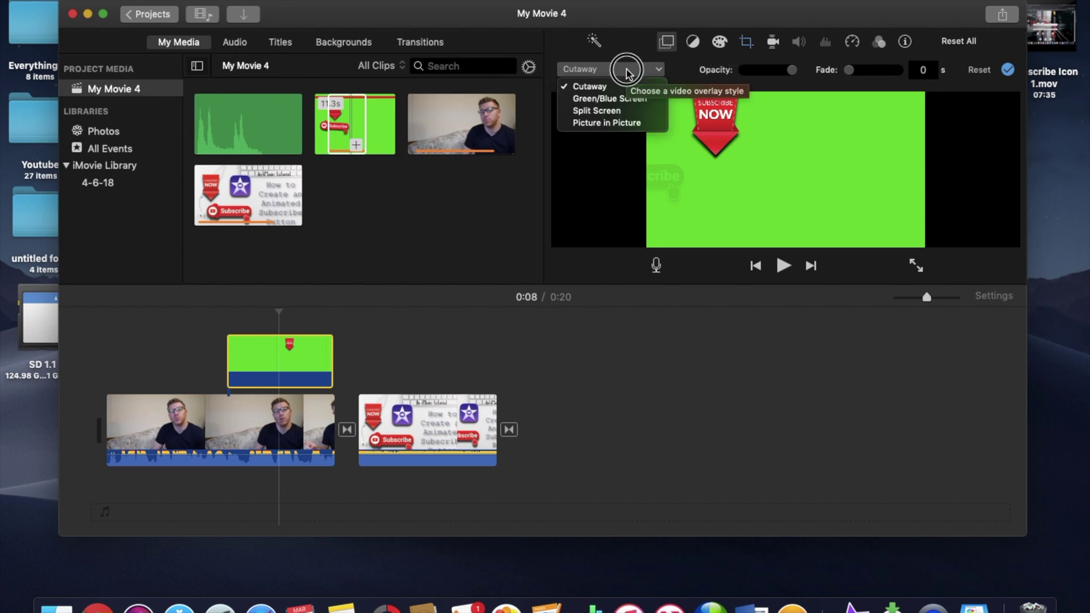
click(613, 102)
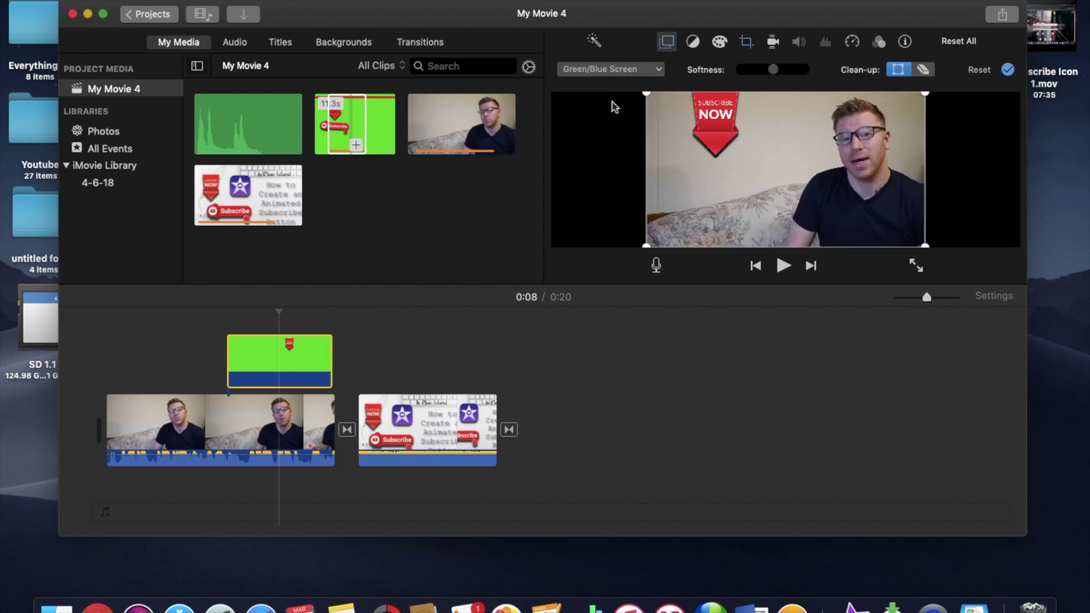
click(283, 313)
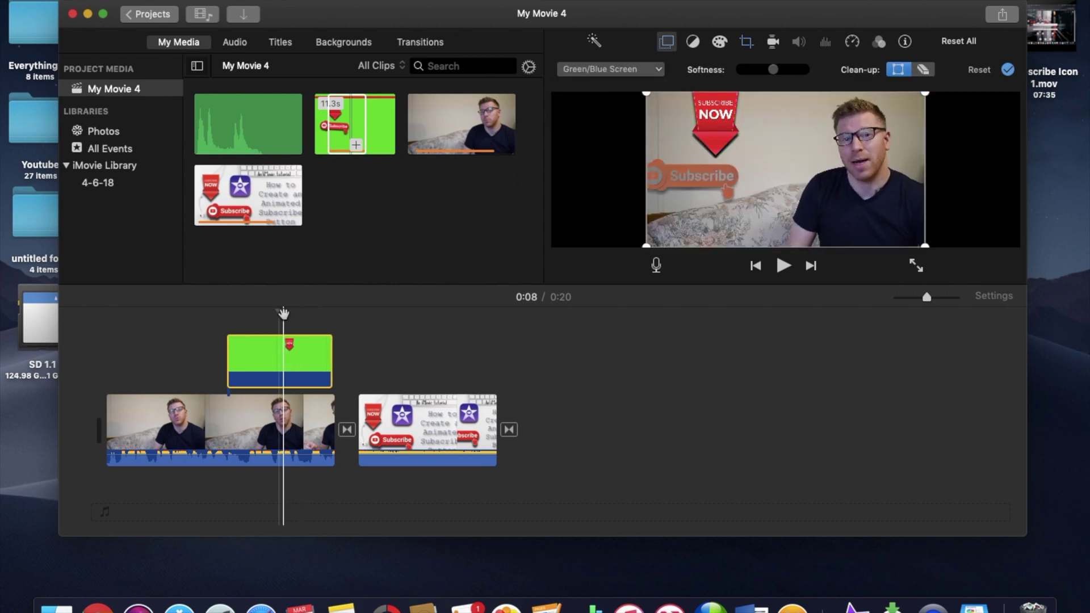
drag(283, 313, 177, 308)
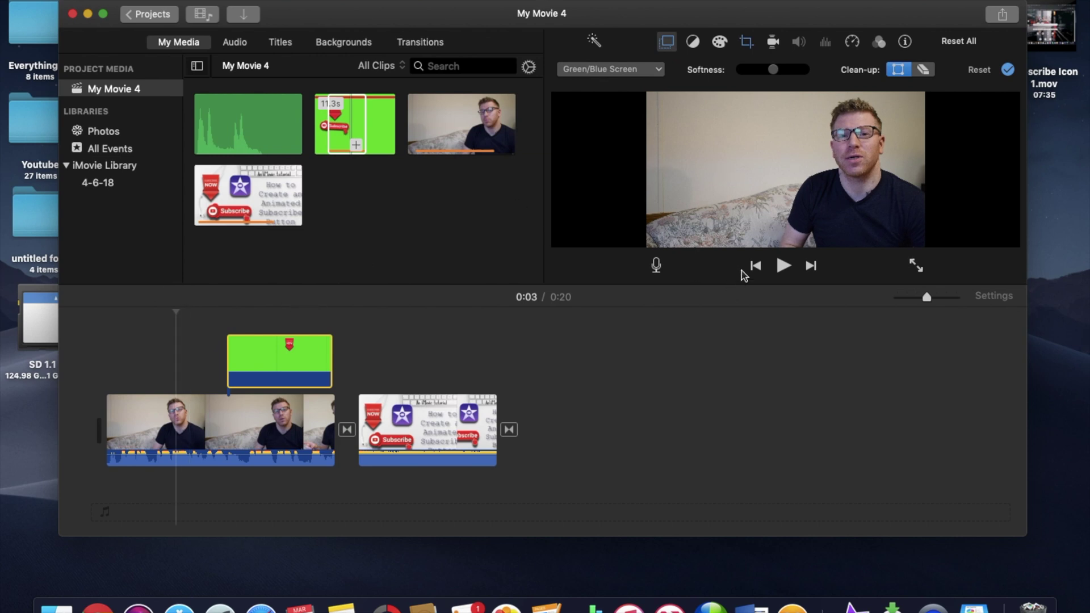
key(XF86AudioRaiseVolume)
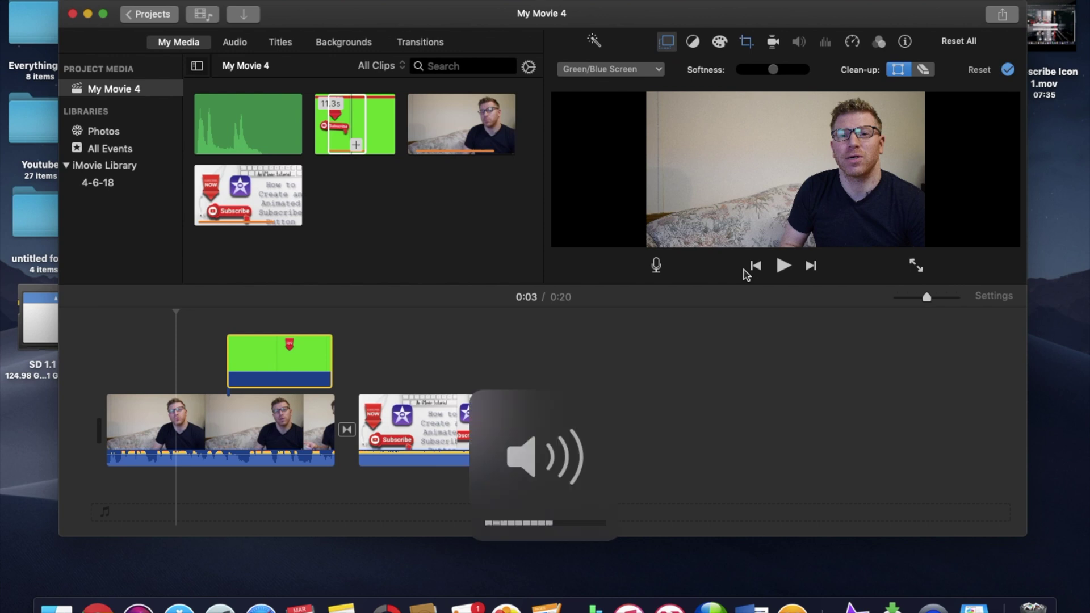
click(783, 265)
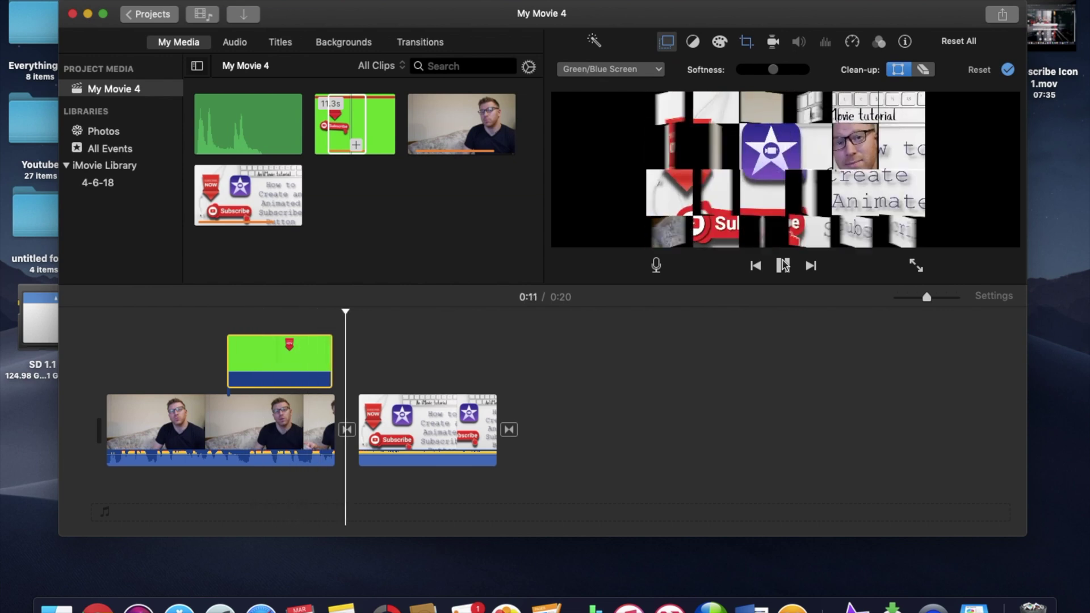
click(783, 265)
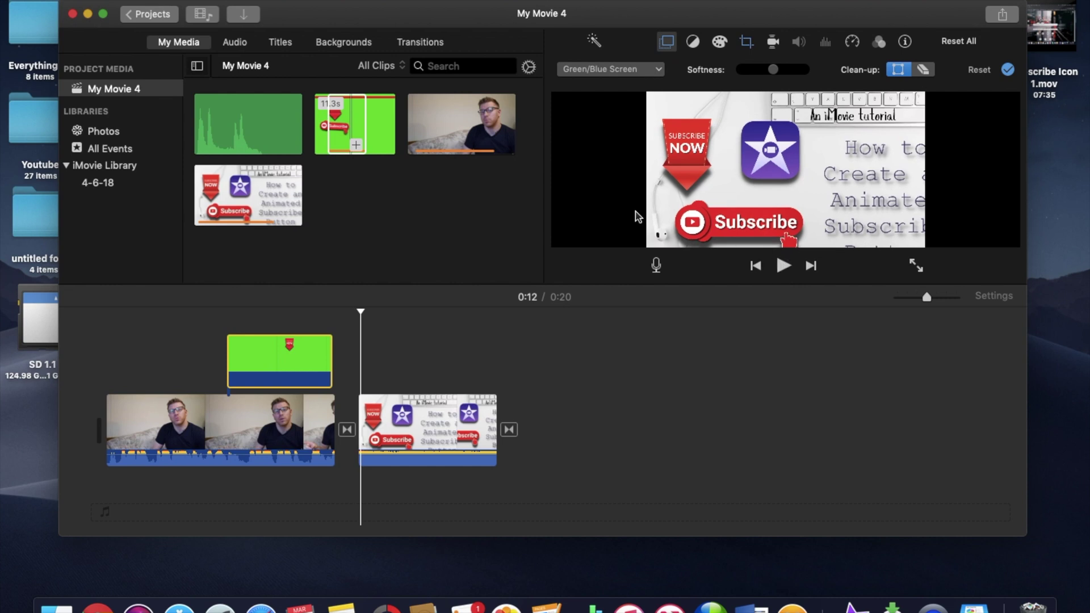
- Add the 0.3 s sound clip under the talking-head footage at 0:09, where the button is clicked
click(303, 166)
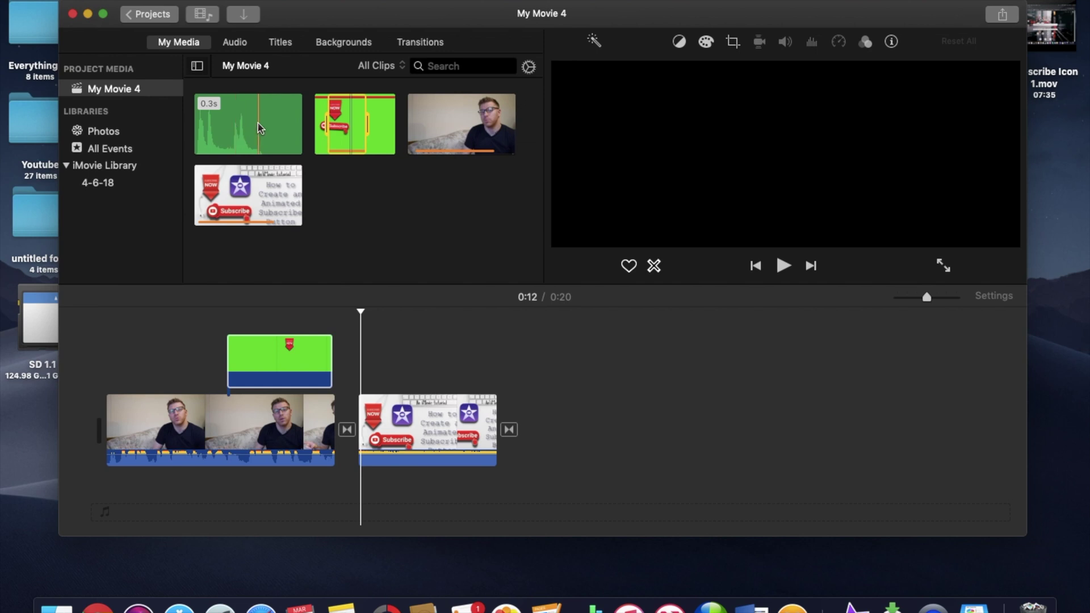
click(276, 359)
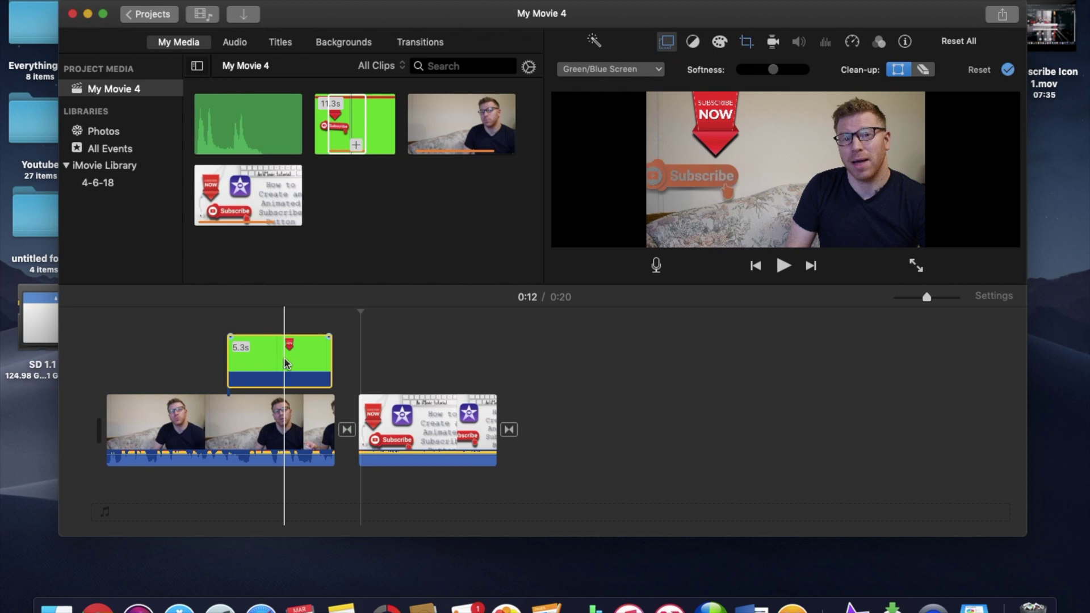
key(XF86AudioMute)
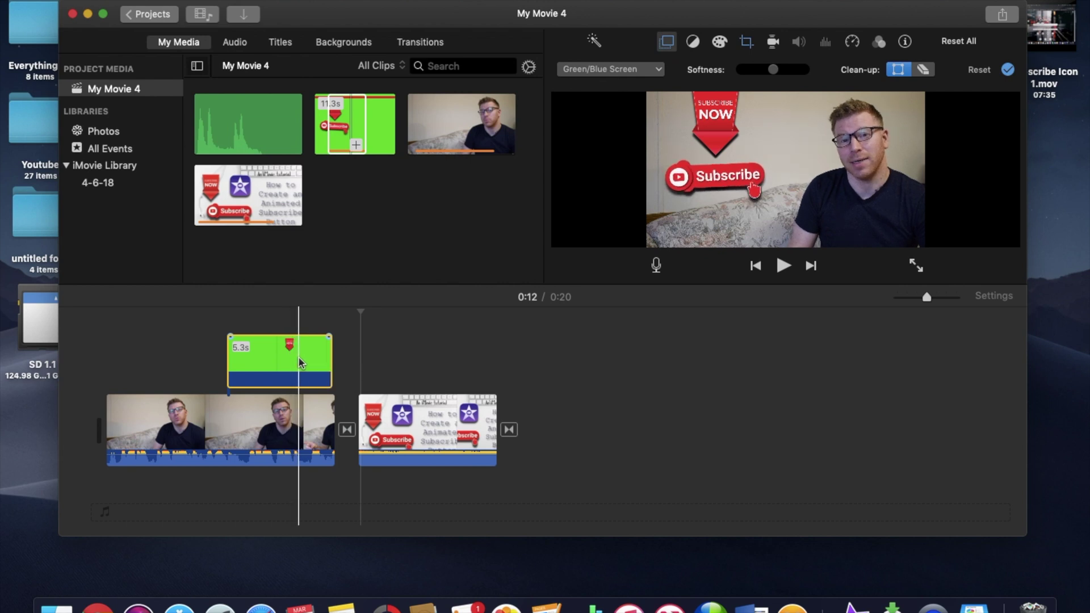
click(301, 362)
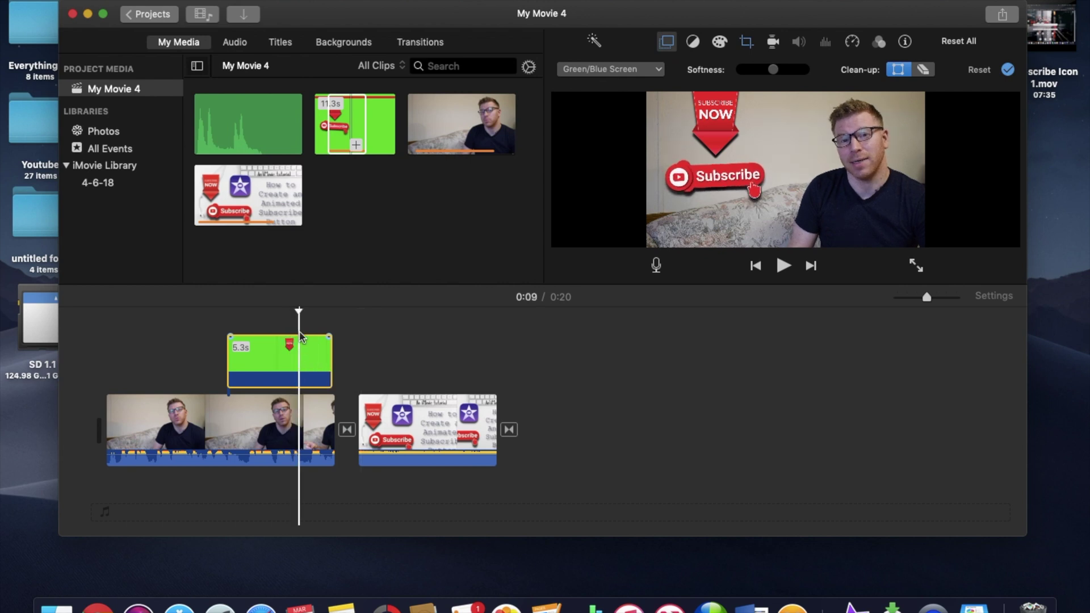
drag(264, 128, 297, 494)
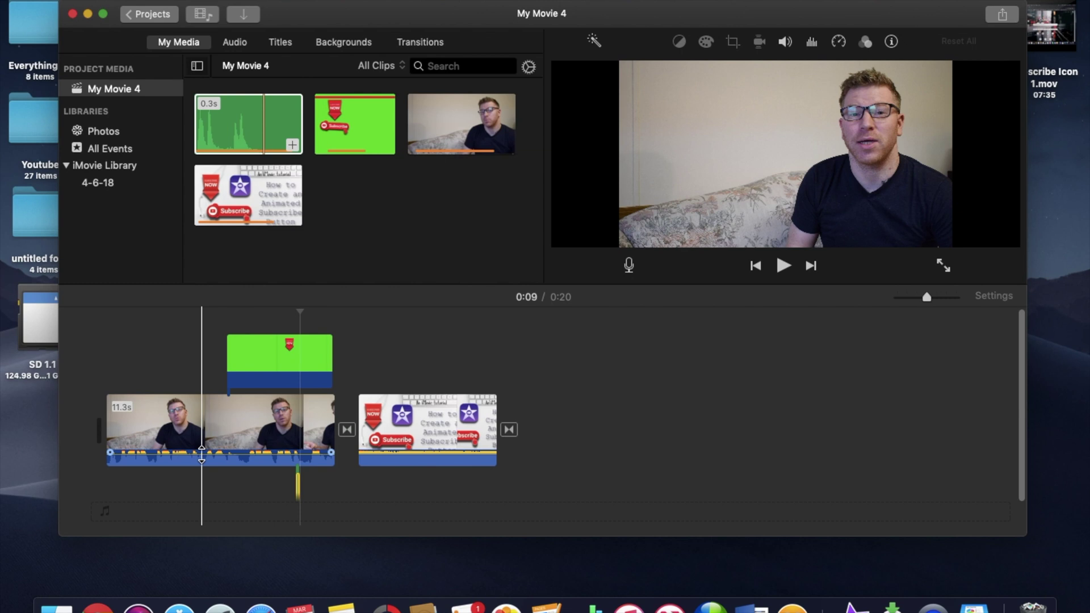
click(209, 392)
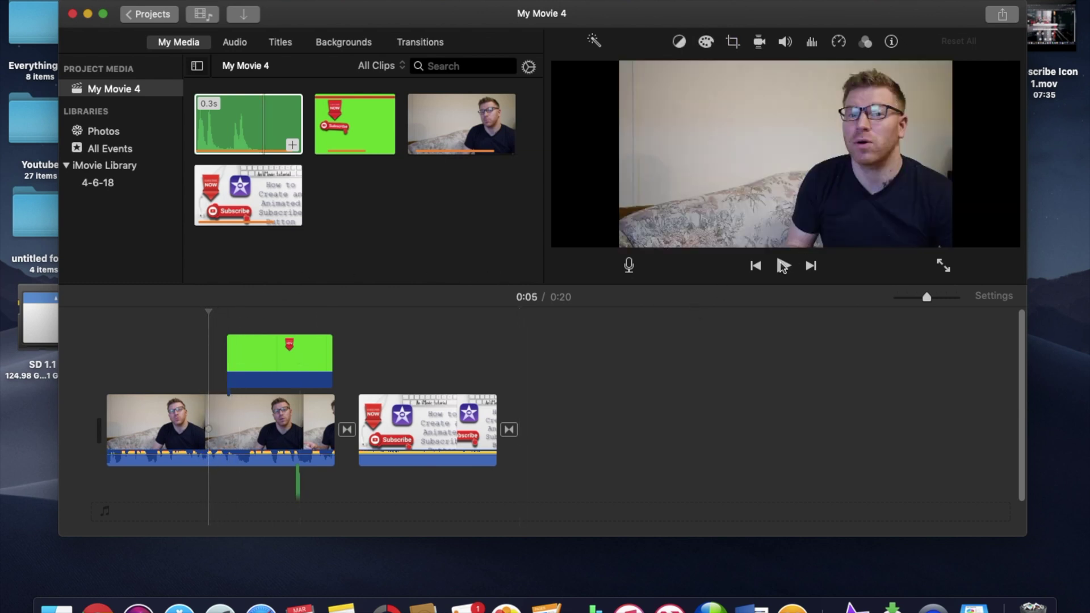
click(782, 266)
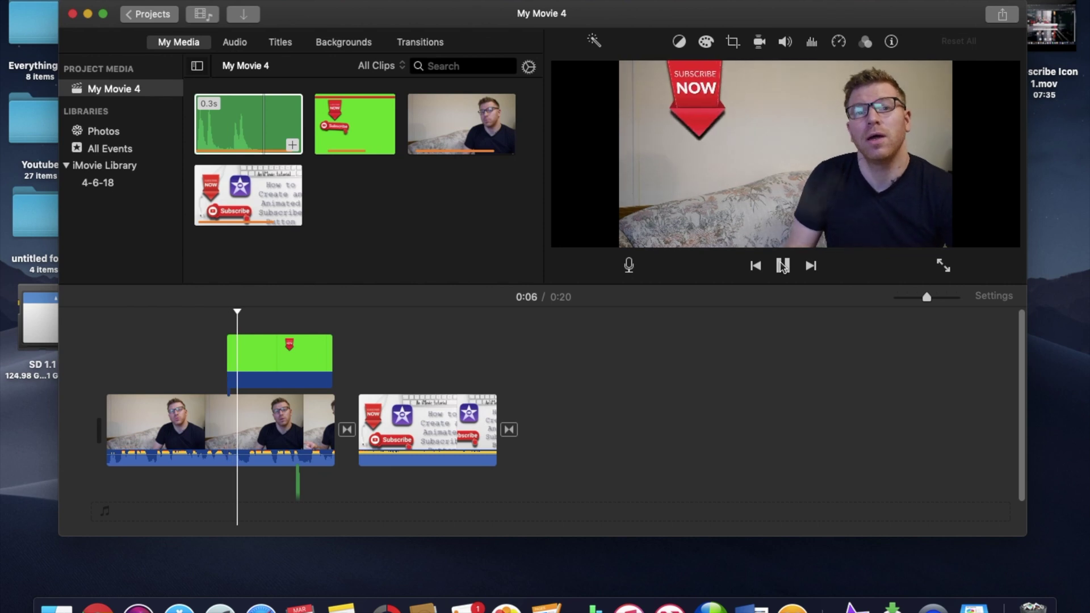
key(XF86AudioRaiseVolume)
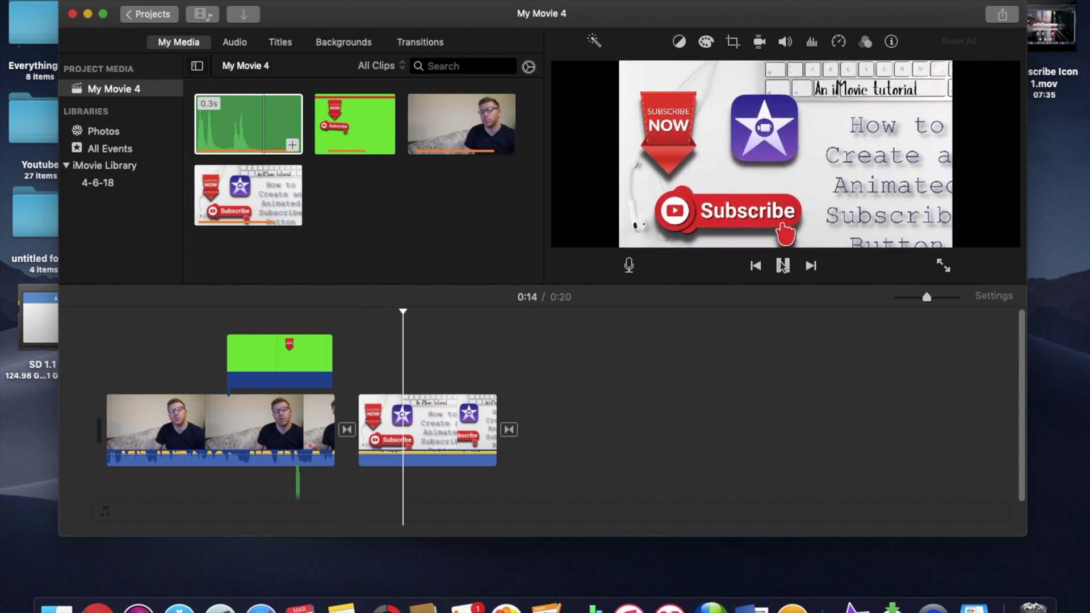
click(783, 265)
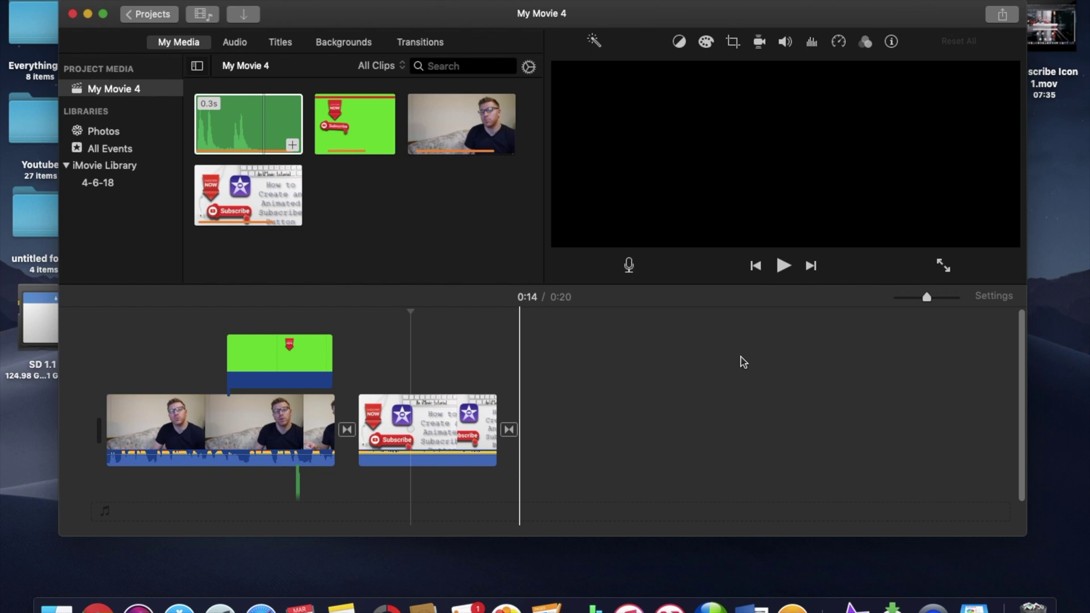